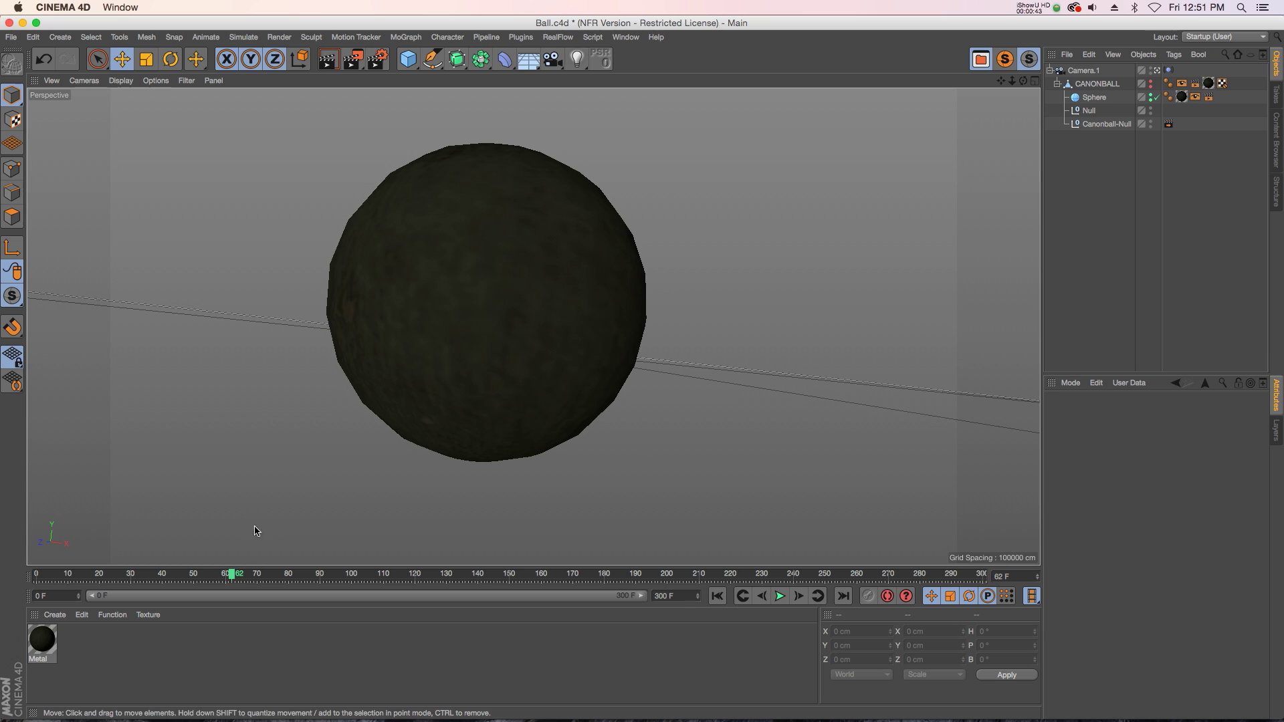
- Review the cannonball's motion between frames 62 and 69 with the Canonball-Null selected
{"action": "left_click", "coordinate": [235, 576]}
{"action": "left_click", "coordinate": [581, 379]}
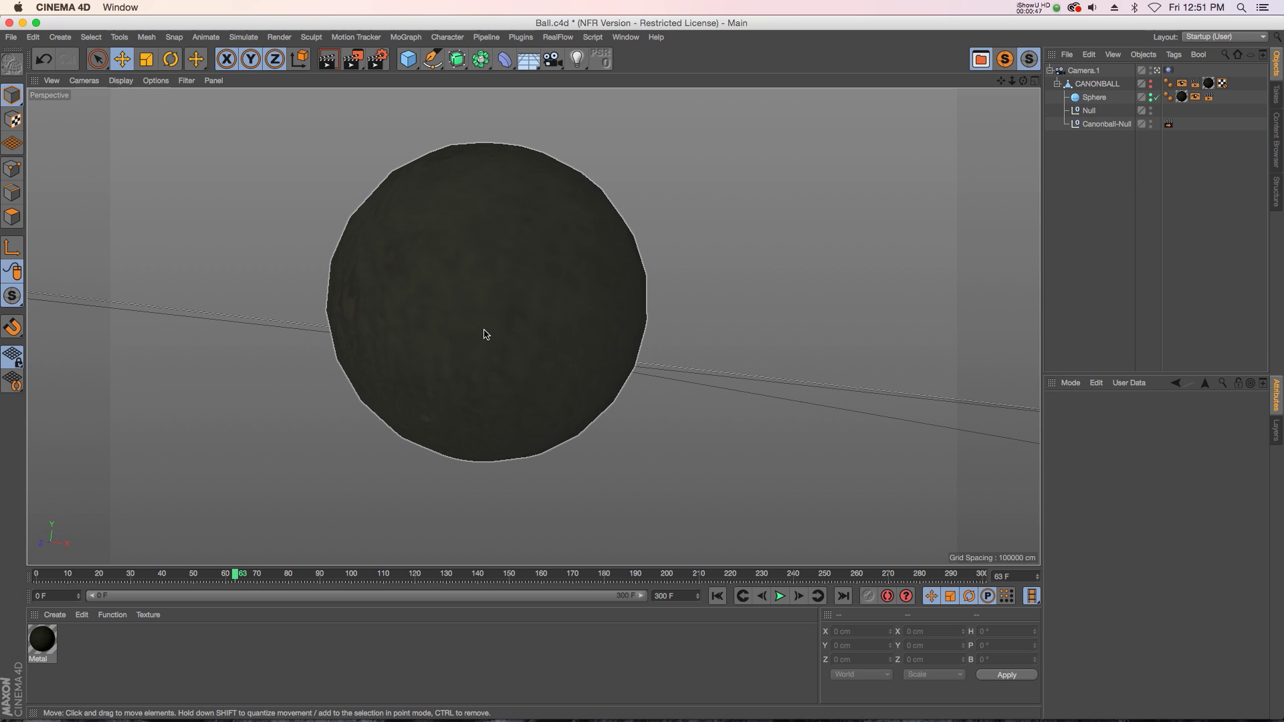
{"action": "left_click", "coordinate": [242, 575]}
{"action": "left_click", "coordinate": [435, 332]}
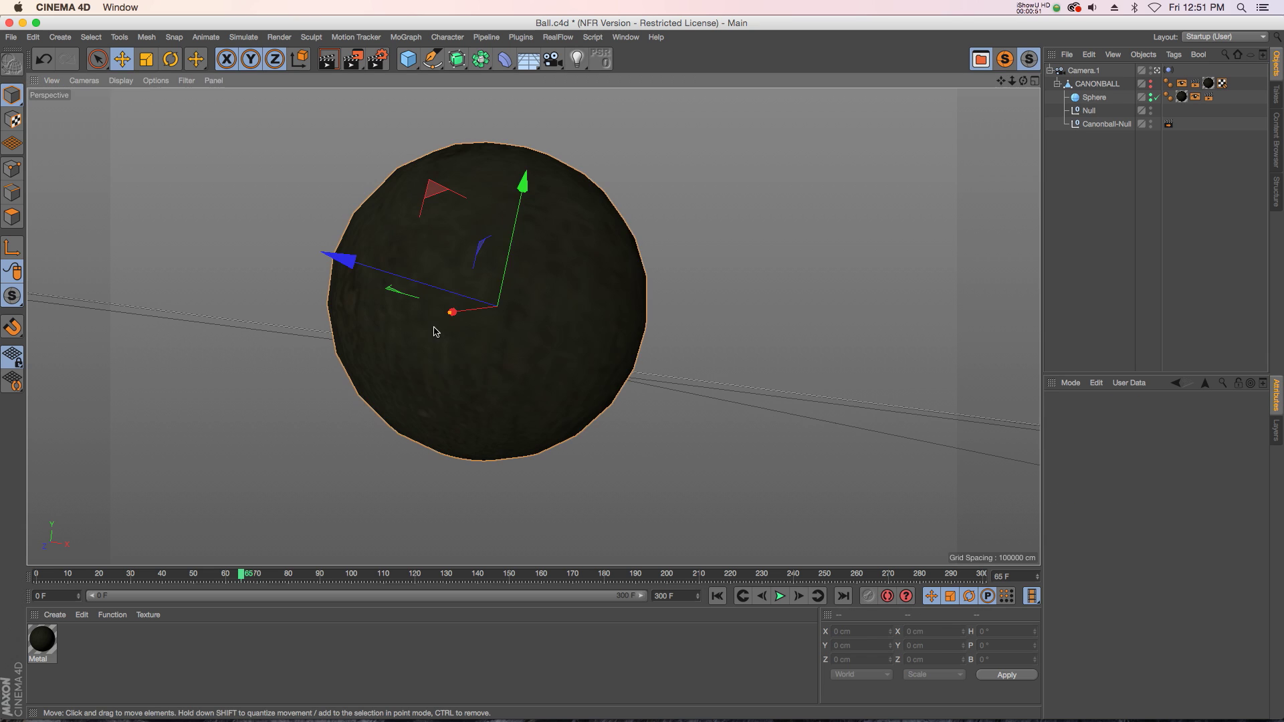
{"action": "left_click", "coordinate": [1104, 123]}
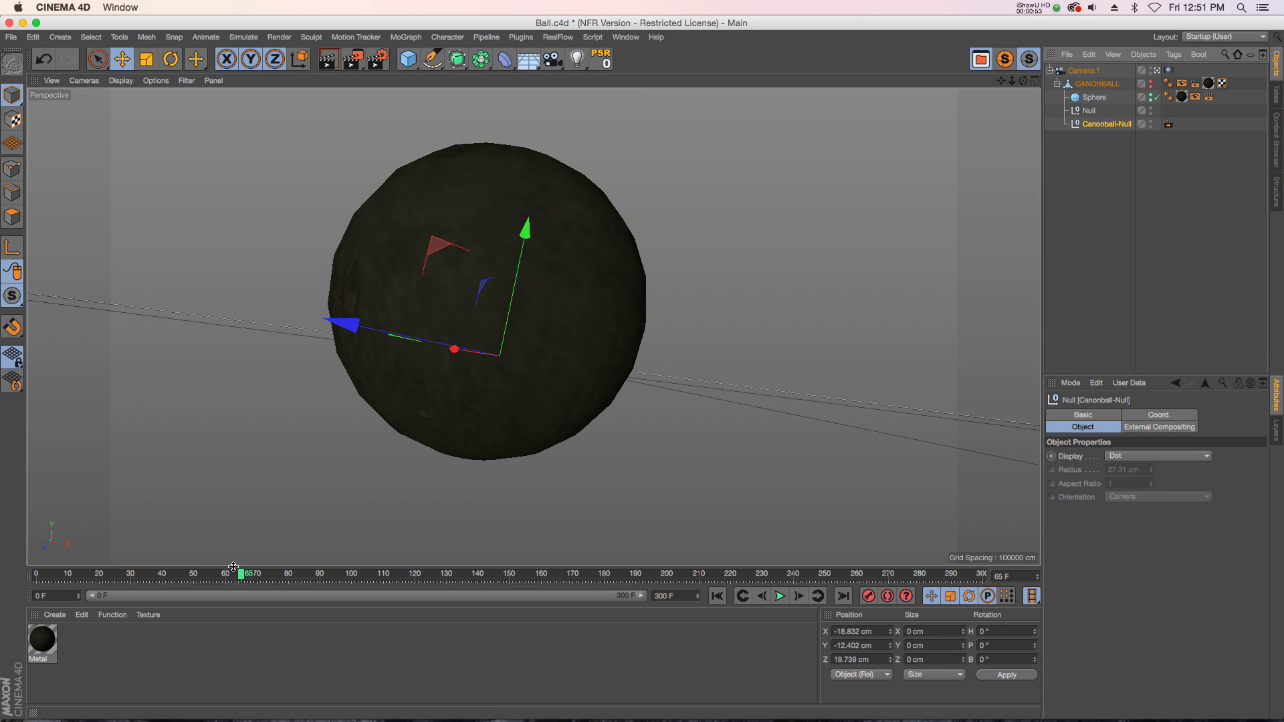
{"action": "mouse_move", "coordinate": [233, 567]}
{"action": "left_mouse_down"}
{"action": "mouse_move", "coordinate": [286, 574]}
{"action": "mouse_move", "coordinate": [211, 575]}
{"action": "mouse_move", "coordinate": [254, 575]}
{"action": "left_mouse_up"}
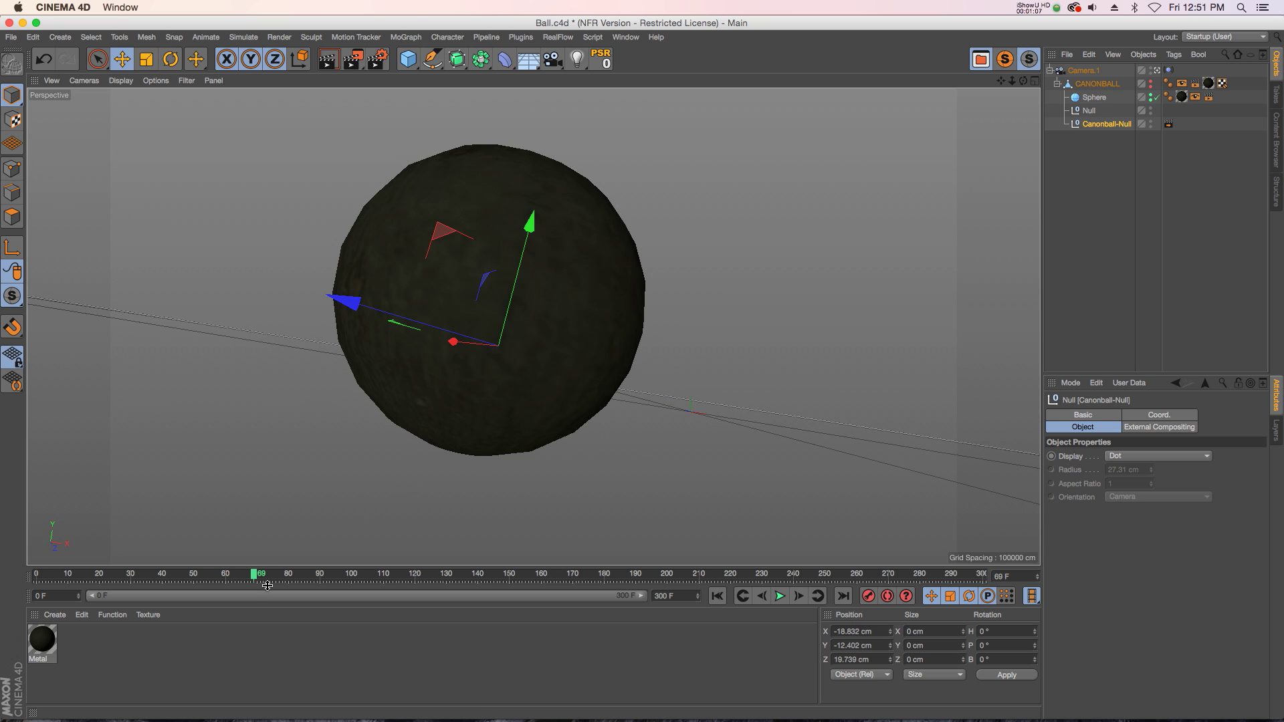
{"action": "mouse_move", "coordinate": [255, 576]}
{"action": "left_mouse_down"}
{"action": "mouse_move", "coordinate": [286, 577]}
{"action": "mouse_move", "coordinate": [231, 576]}
{"action": "left_mouse_up"}
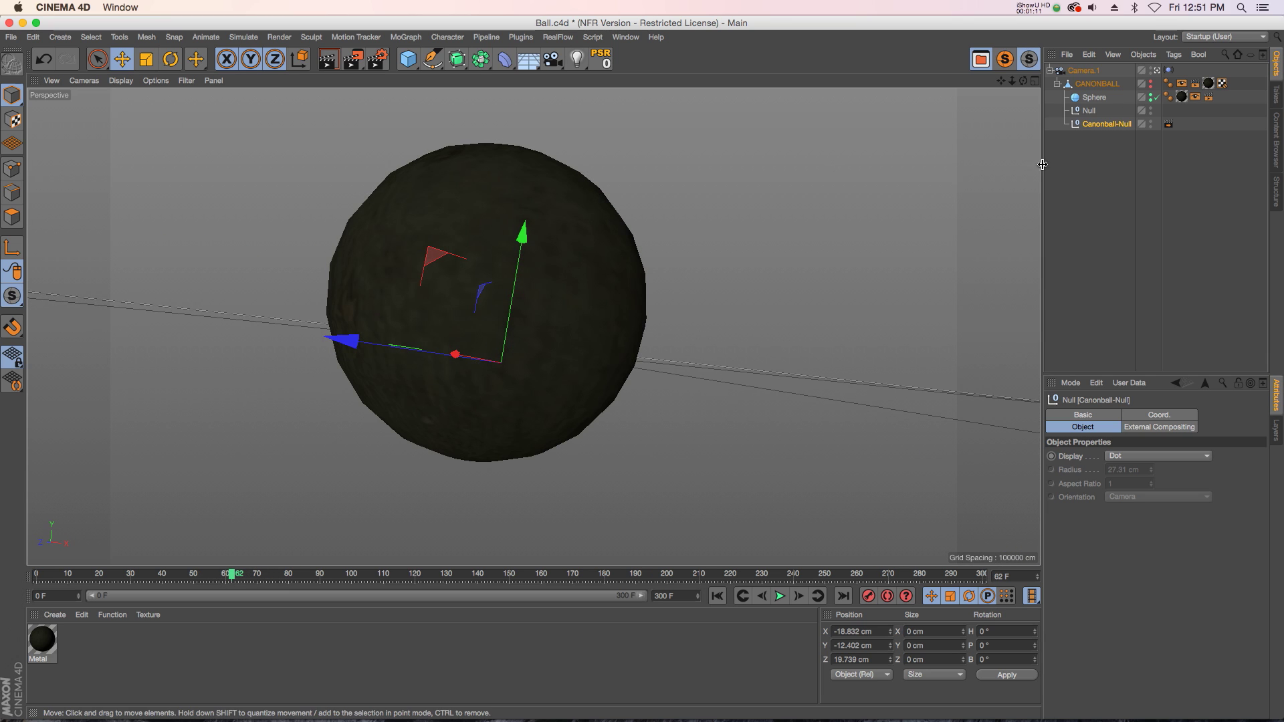
- Inspect the Vibrate tag on Camera.1 and scrub the animation up to frame 63 to check the camera shake
{"action": "left_click", "coordinate": [1168, 70]}
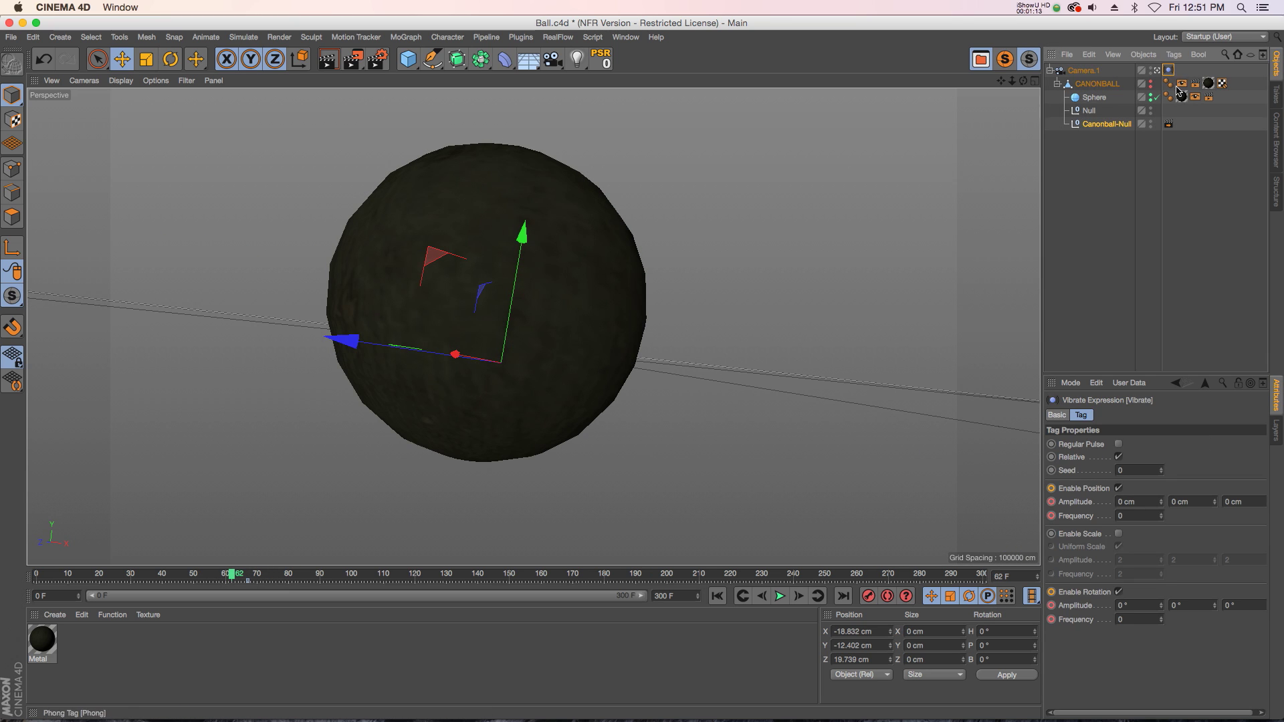
{"action": "left_click", "coordinate": [1084, 71]}
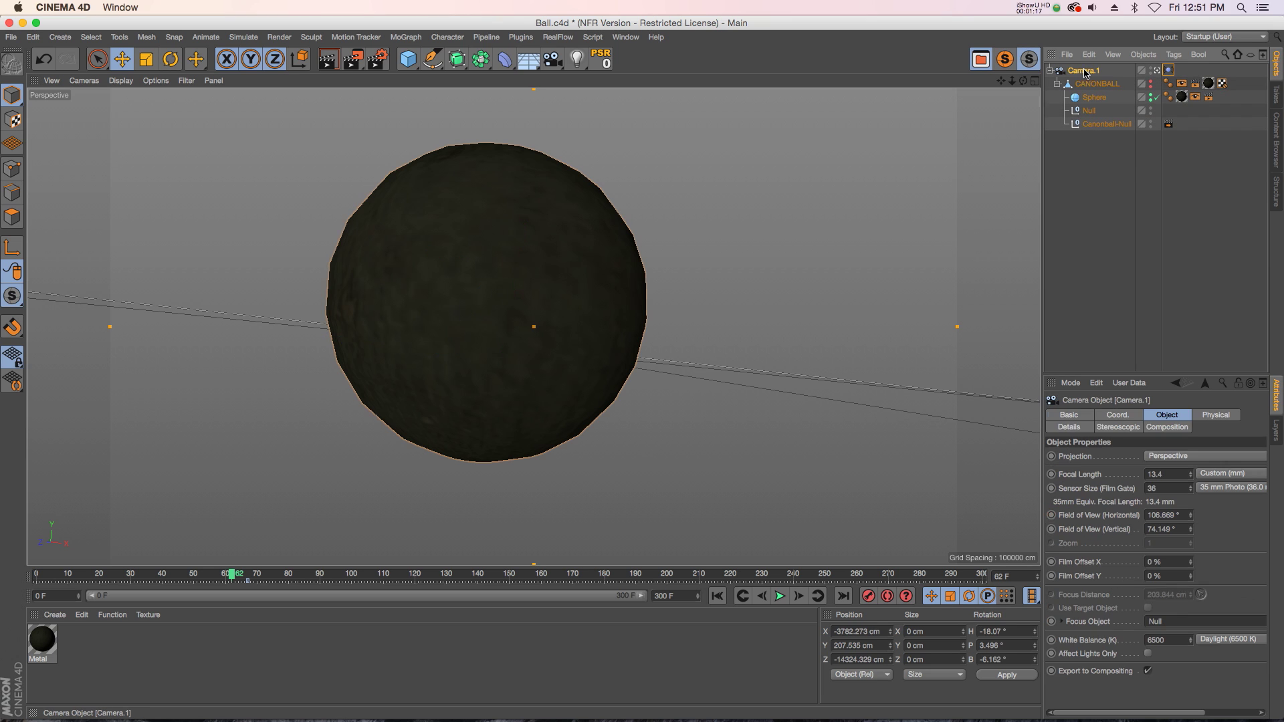
{"action": "left_click", "coordinate": [1101, 124]}
{"action": "left_click", "coordinate": [1084, 71]}
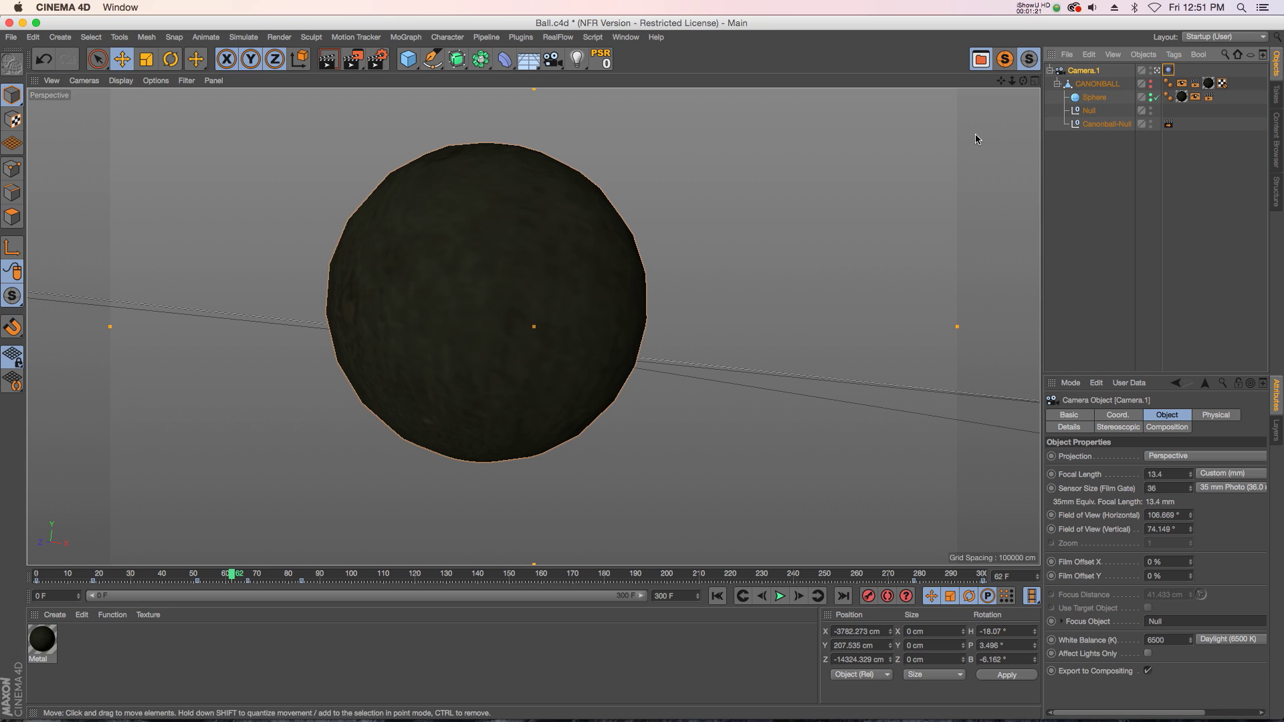
{"action": "left_click", "coordinate": [1169, 71]}
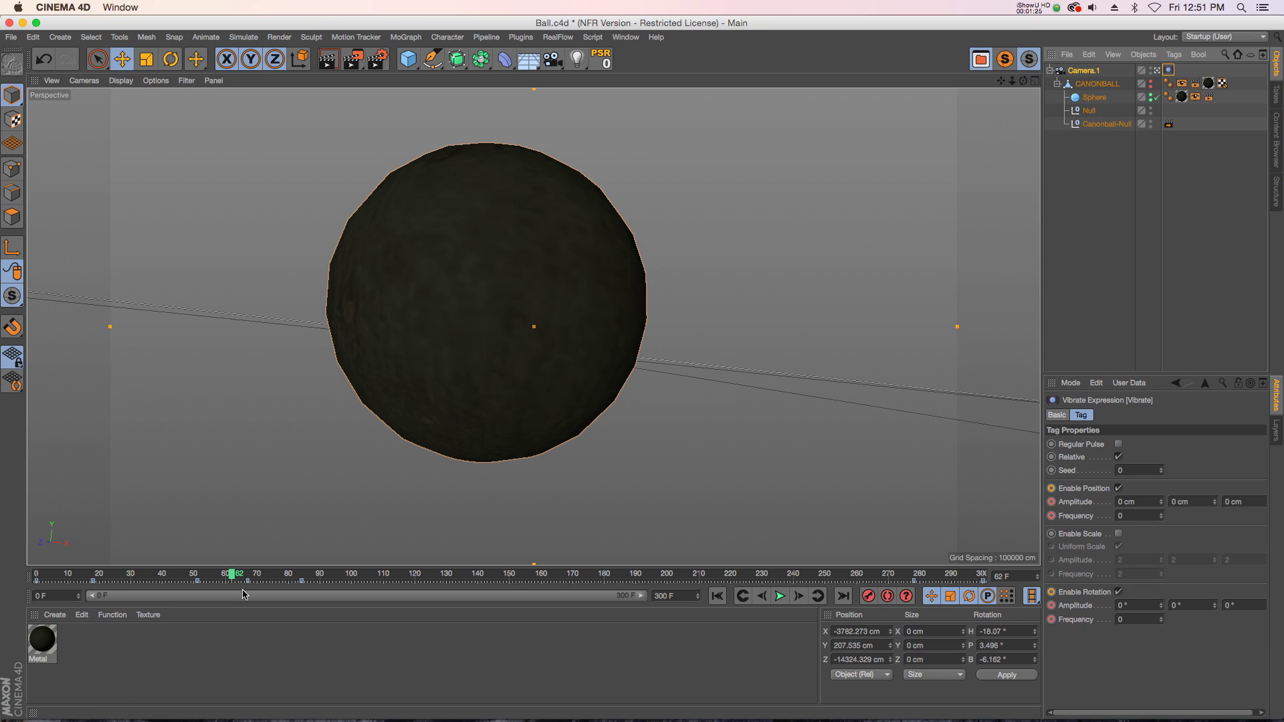
{"action": "left_click", "coordinate": [211, 575]}
{"action": "left_click_drag", "start_coordinate": [211, 575], "coordinate": [238, 575]}
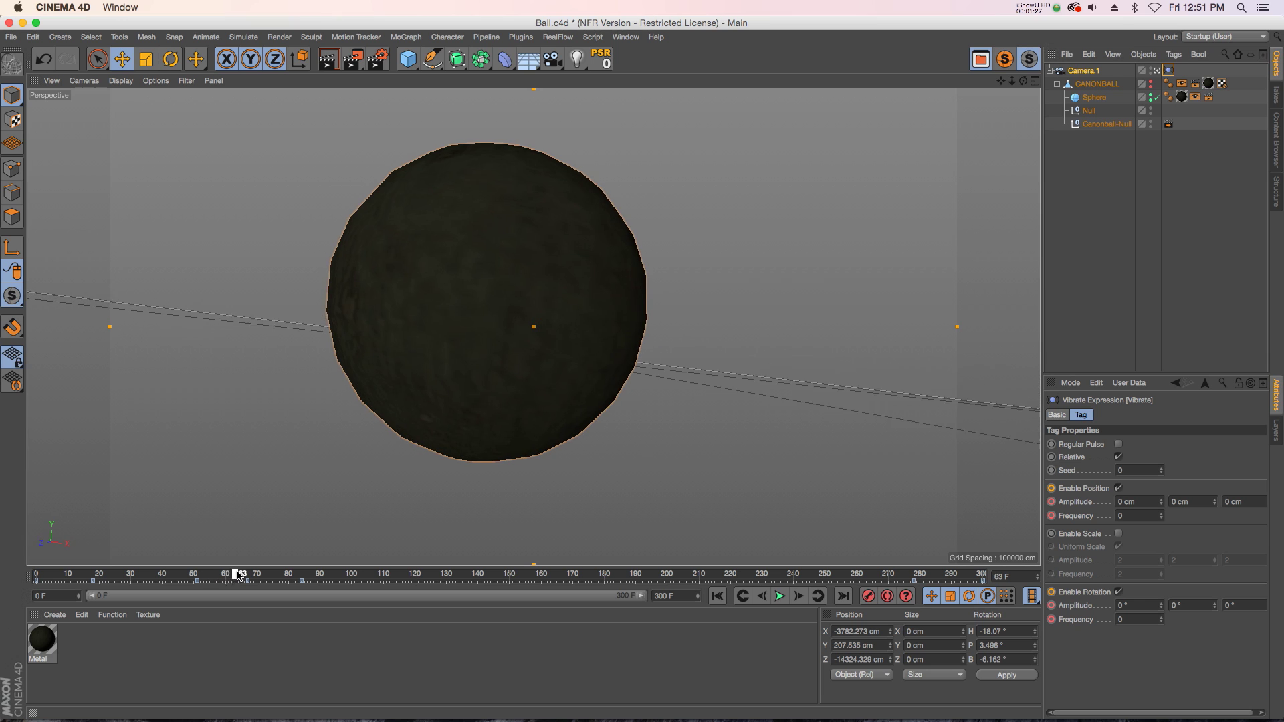
- Inspect the External Compositing tag's properties on the Canonball-Null
{"action": "left_click", "coordinate": [1154, 168]}
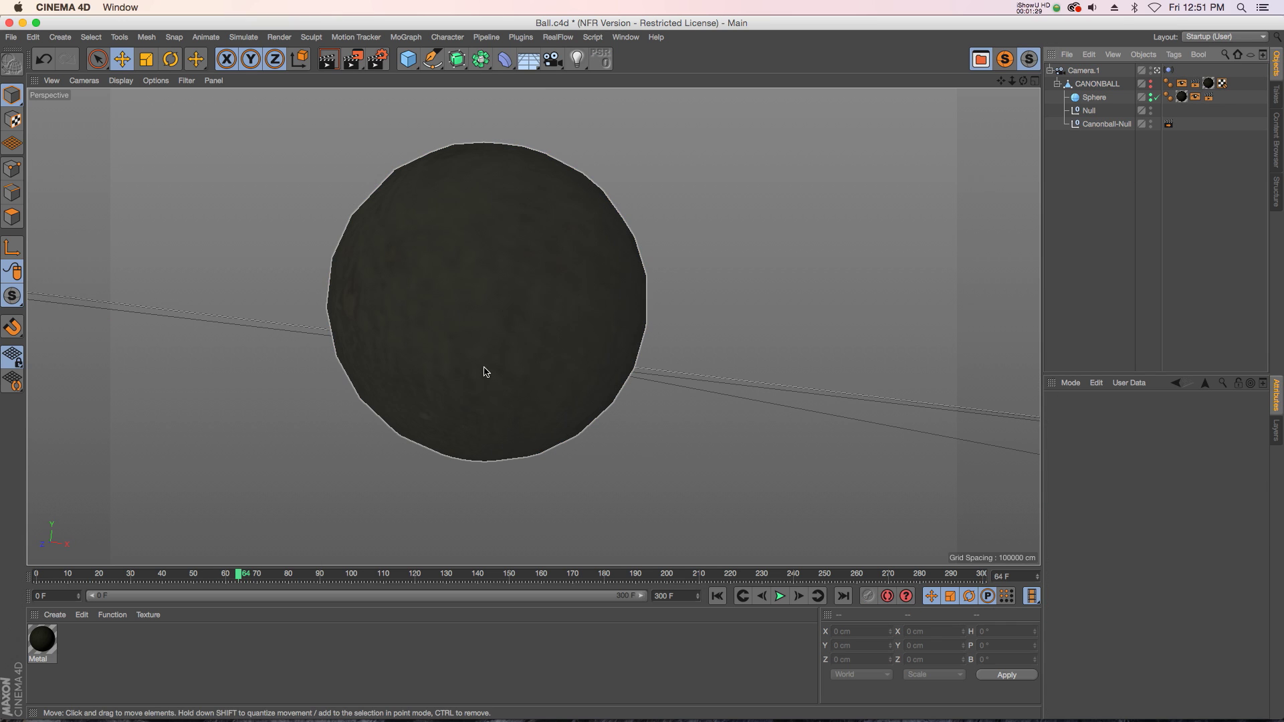
{"action": "left_click", "coordinate": [1100, 125]}
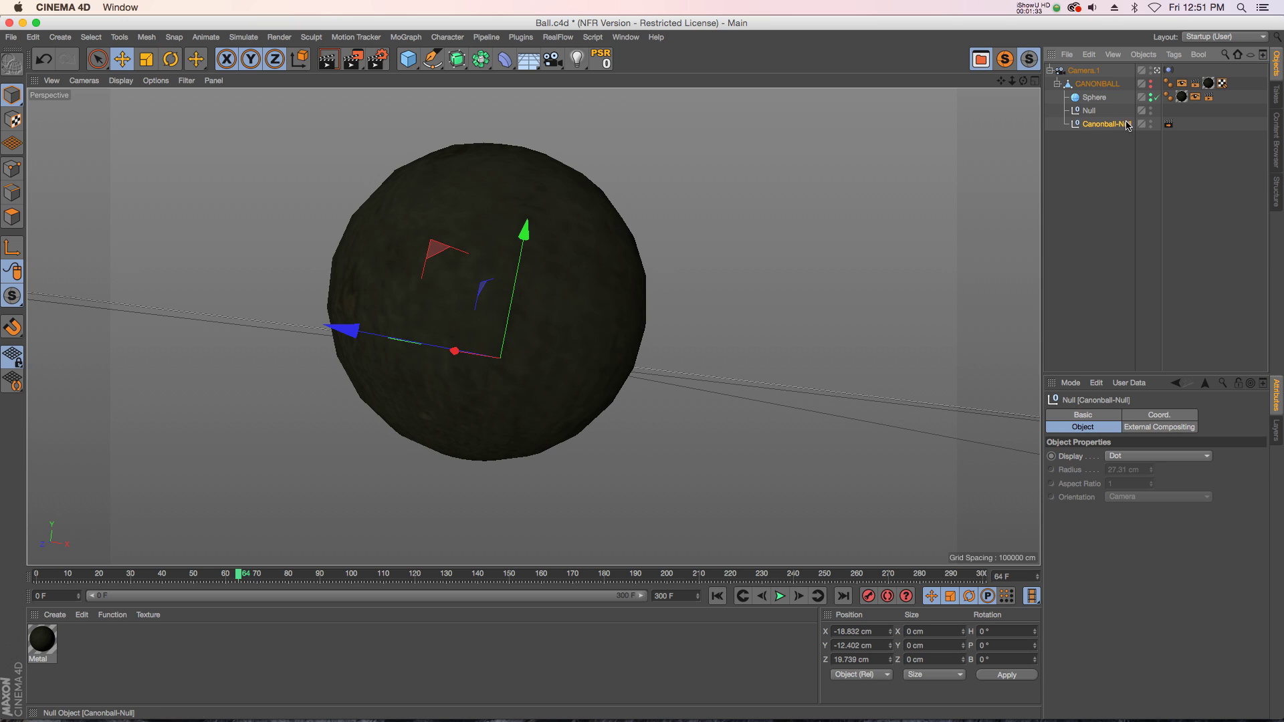
{"action": "left_click", "coordinate": [1168, 124]}
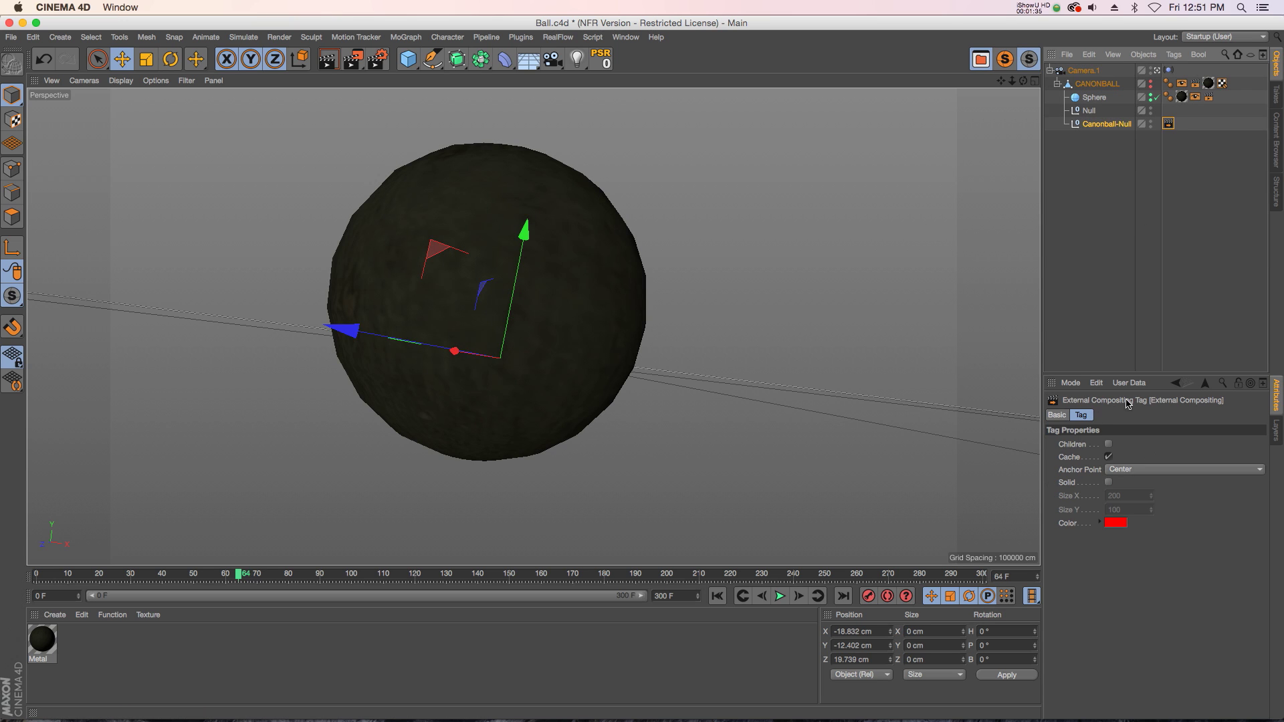
- Review the compositing project file options for After Effects in the render settings' save section
{"action": "left_click", "coordinate": [378, 59]}
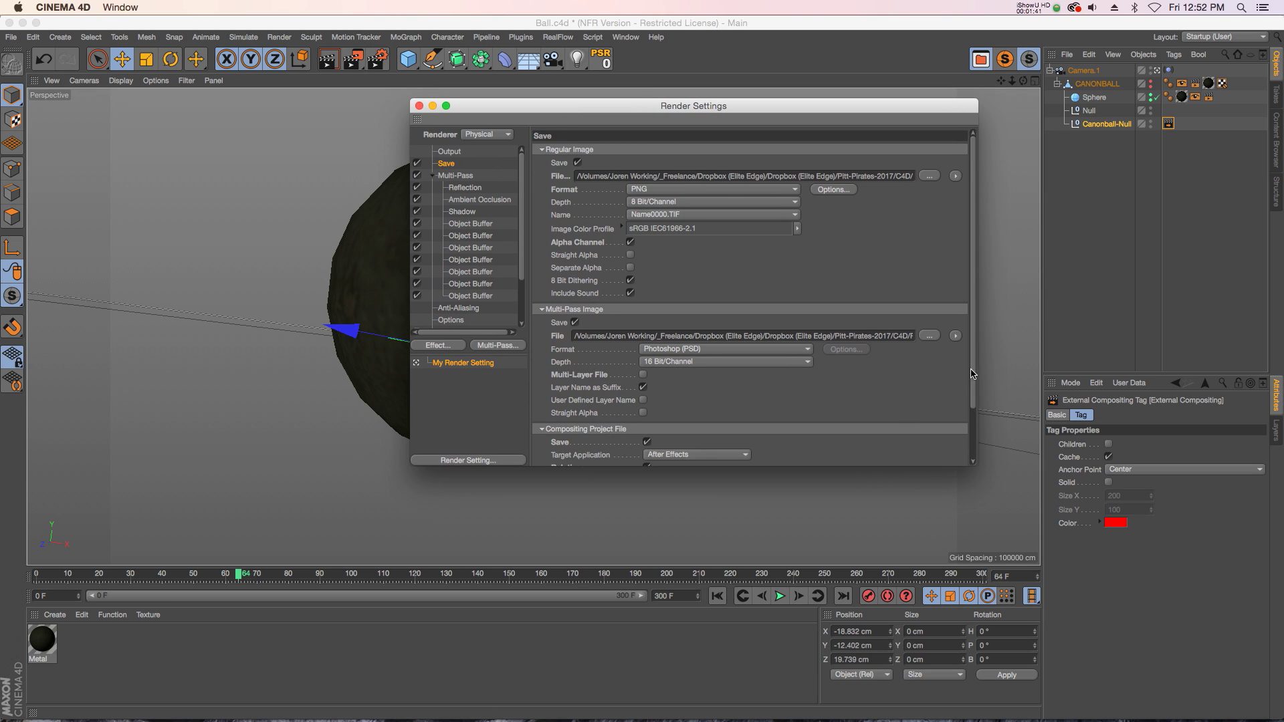
{"action": "scroll", "coordinate": [970, 374], "scroll_direction": "down", "scroll_amount": 3}
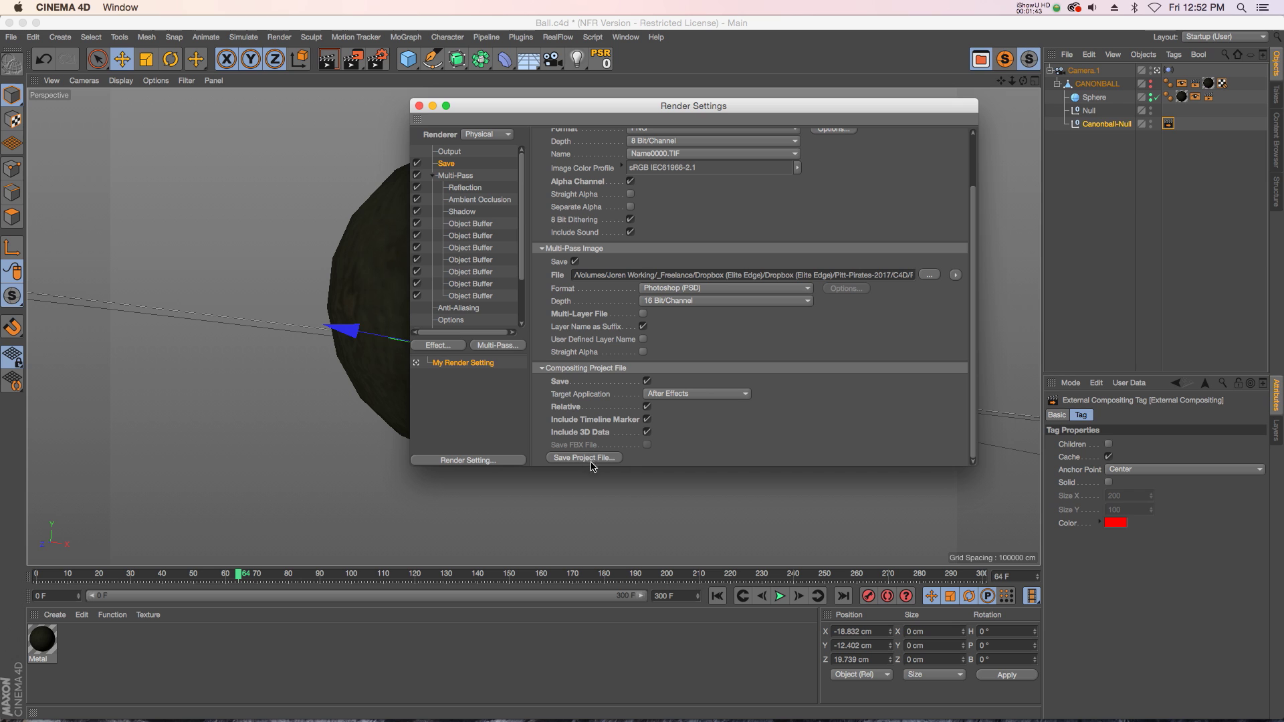
{"action": "left_click", "coordinate": [419, 106]}
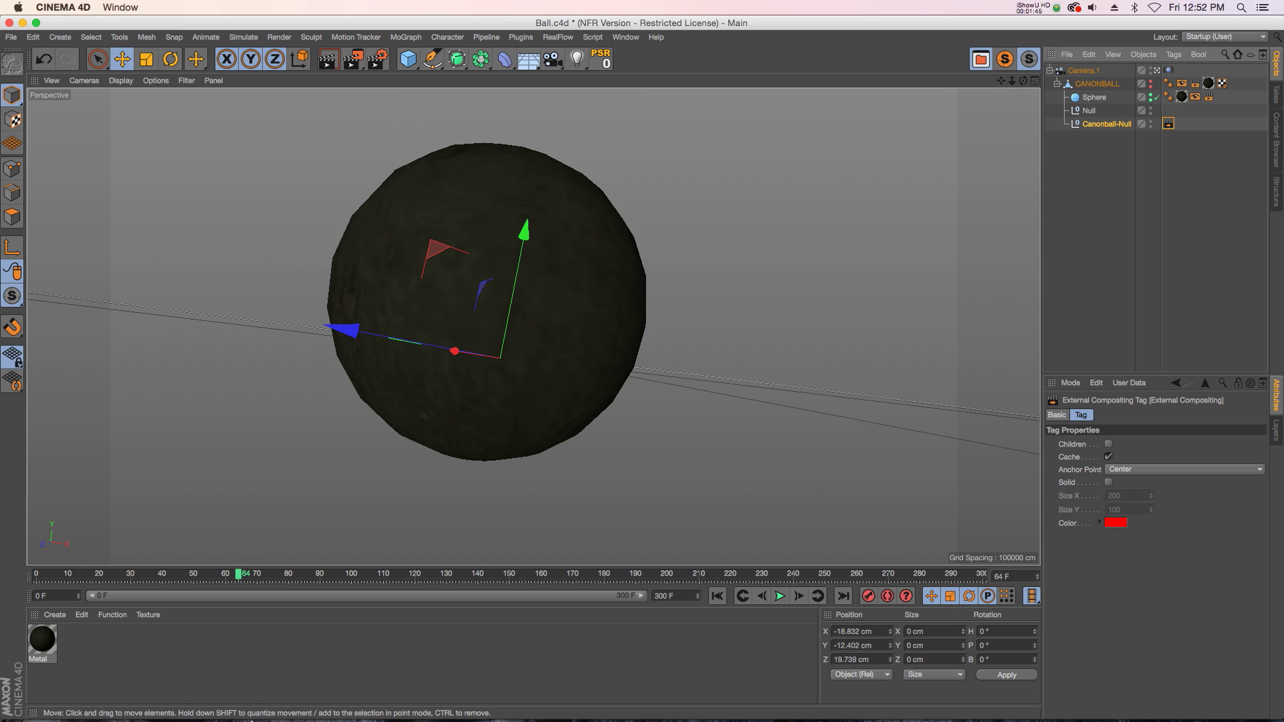
- Switch to After Effects, import Ball.c4d from the Ball folder and create a new composition from it
{"action": "mouse_move", "coordinate": [259, 700]}
{"action": "left_click", "coordinate": [161, 692]}
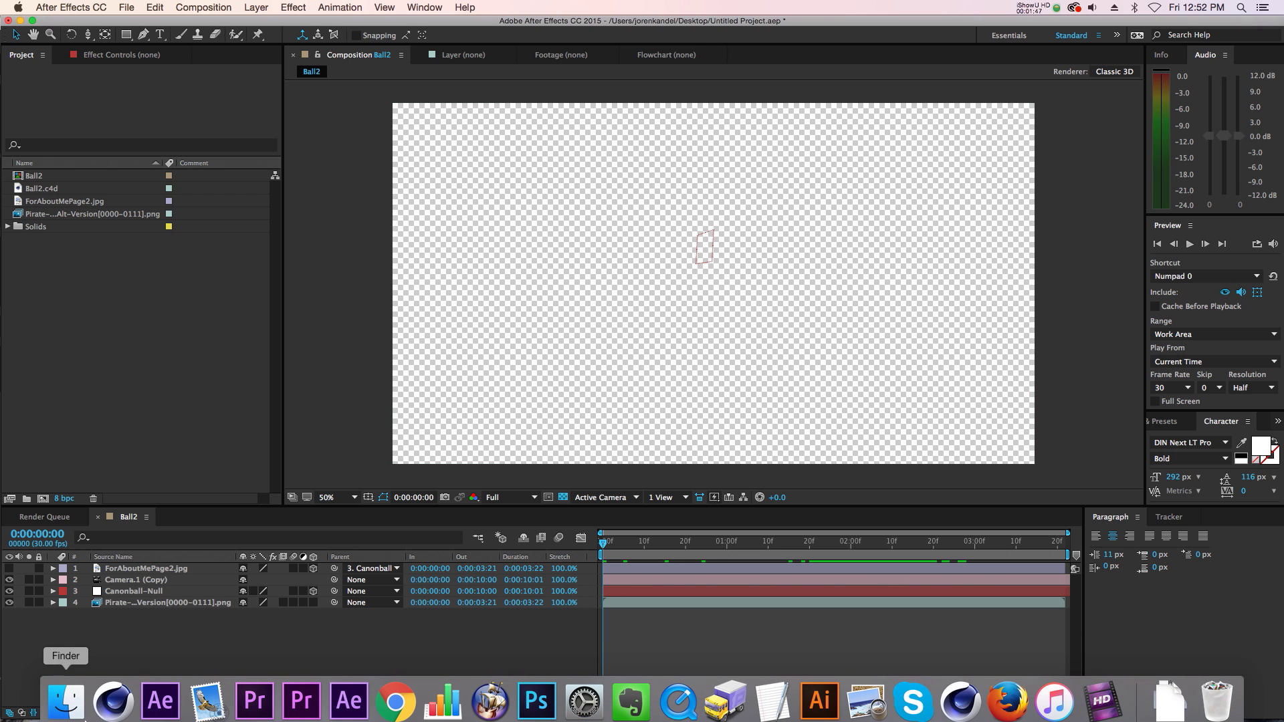
{"action": "left_click", "coordinate": [64, 693]}
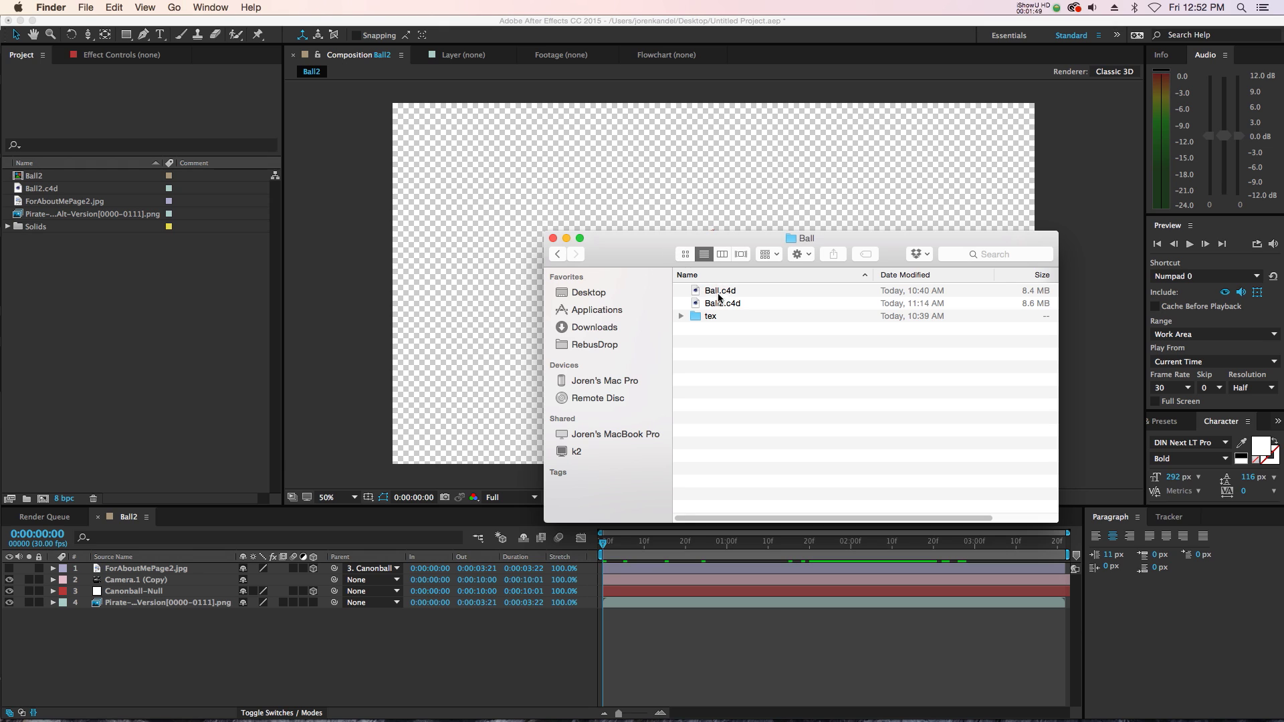
{"action": "left_click", "coordinate": [712, 293]}
{"action": "left_click_drag", "start_coordinate": [720, 292], "coordinate": [236, 302]}
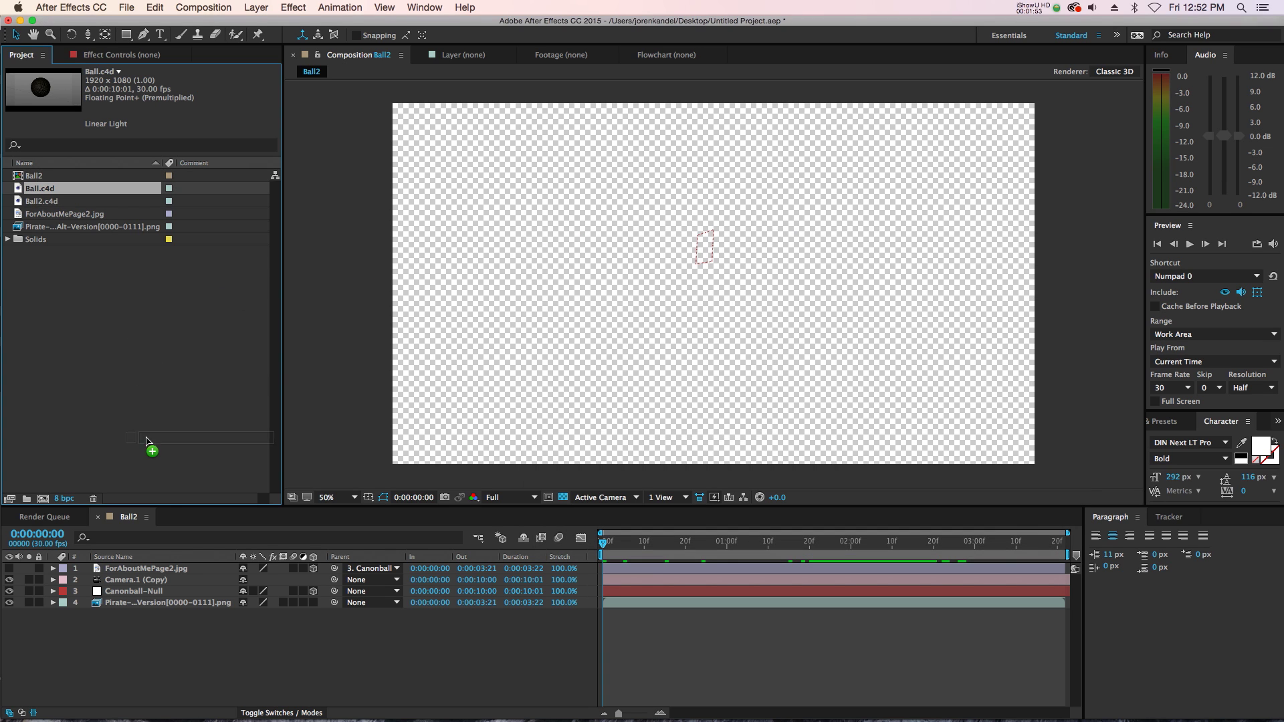
{"action": "left_click", "coordinate": [44, 498]}
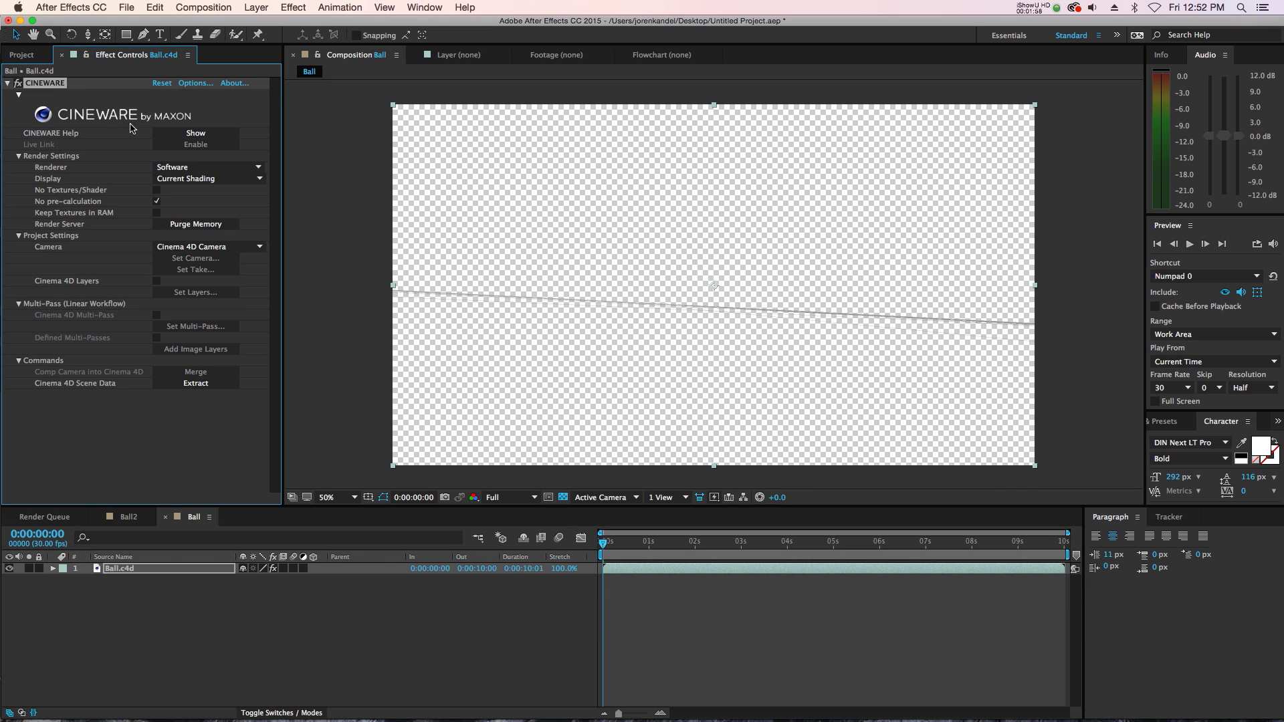
- Extract the Cinema 4D scene data from the Ball.c4d layer and check the extracted null and camera layers
{"action": "left_click", "coordinate": [208, 382]}
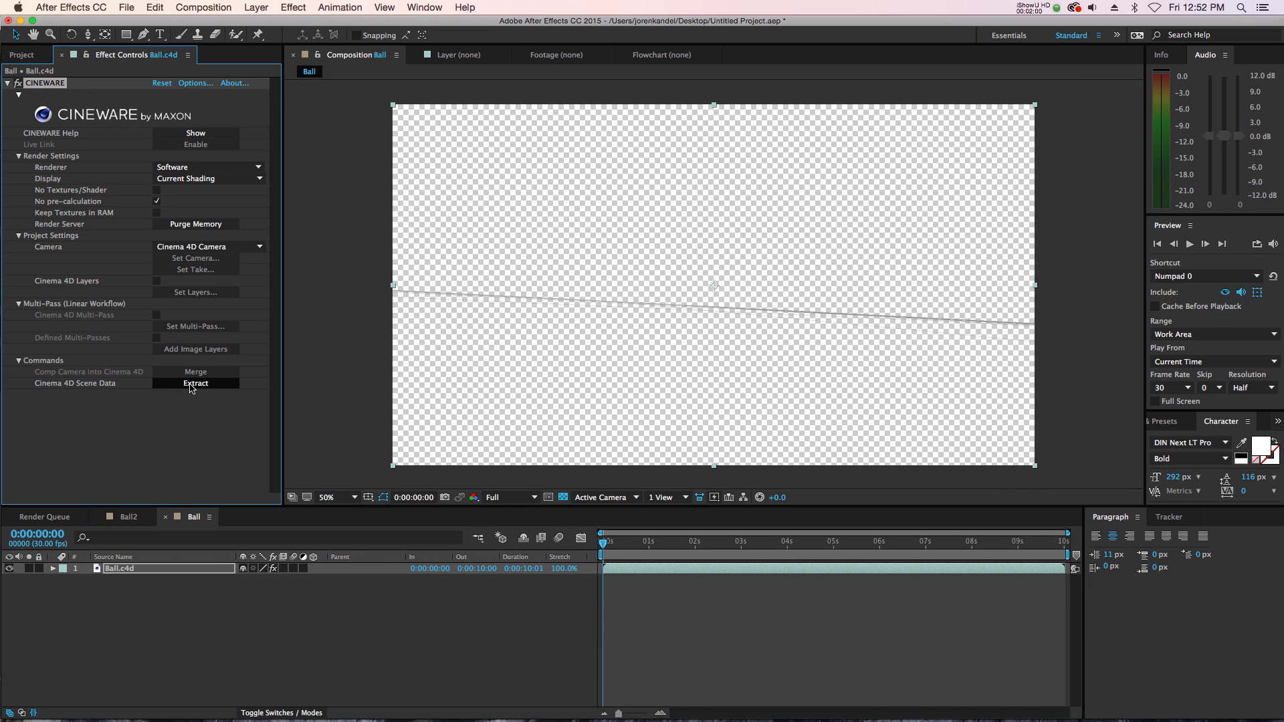
{"action": "left_click", "coordinate": [125, 580]}
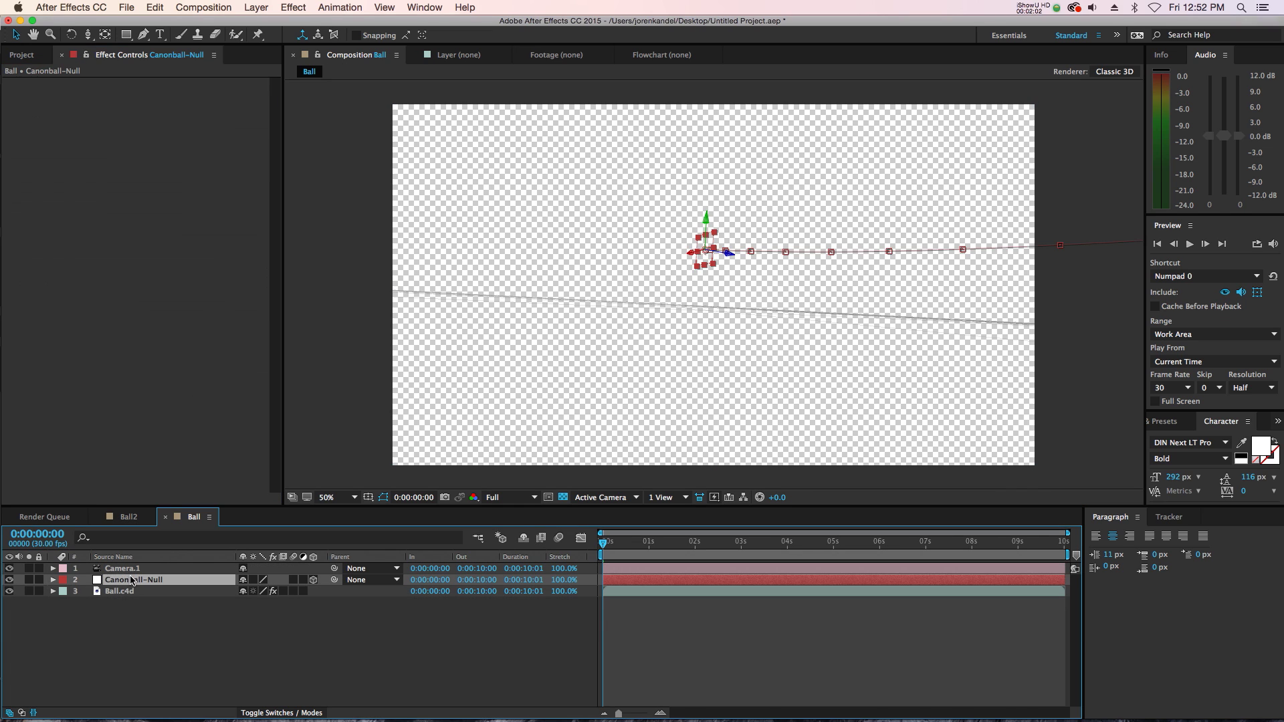
{"action": "left_click", "coordinate": [132, 572]}
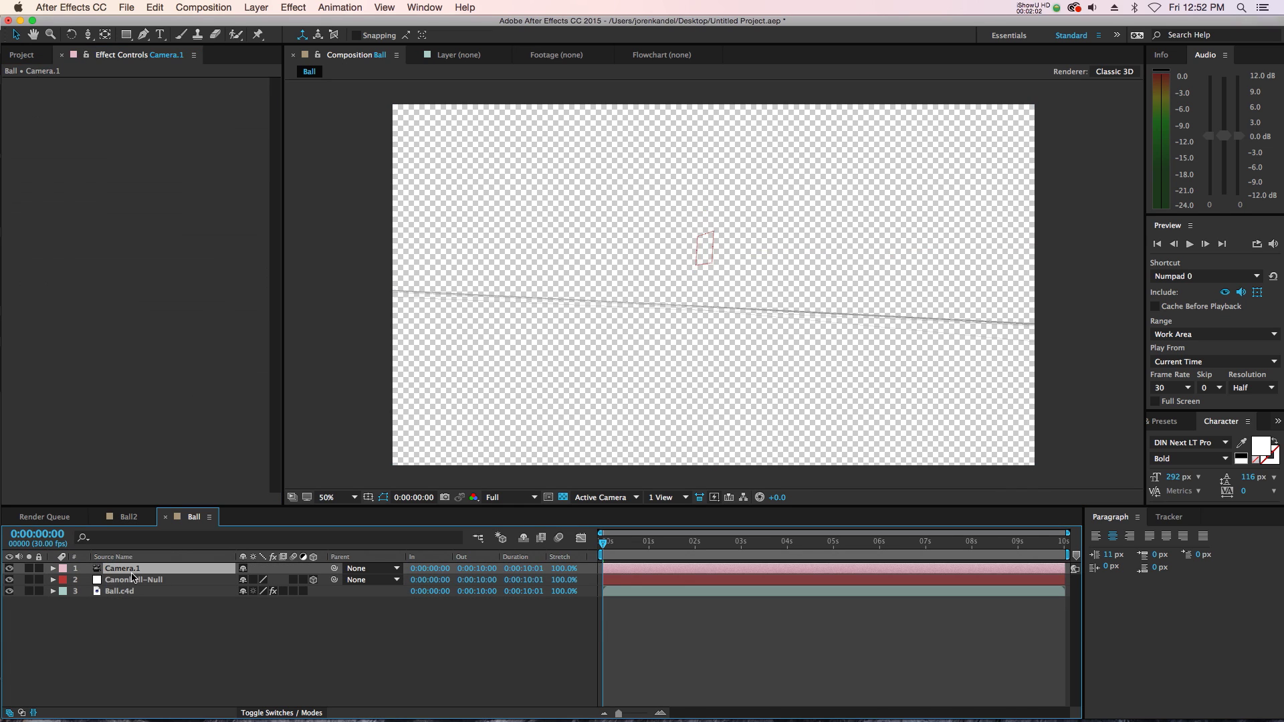
- Replace the Ball.c4d layer in the Ball composition with the Pirate PNG sequence layer from the Ball2 composition
{"action": "left_click", "coordinate": [127, 517]}
{"action": "left_click", "coordinate": [127, 591]}
{"action": "left_click", "coordinate": [192, 517]}
{"action": "left_click", "coordinate": [142, 591]}
{"action": "key", "text": "super+z"}
{"action": "key", "text": "super+shift+z"}
{"action": "key", "text": "super+z"}
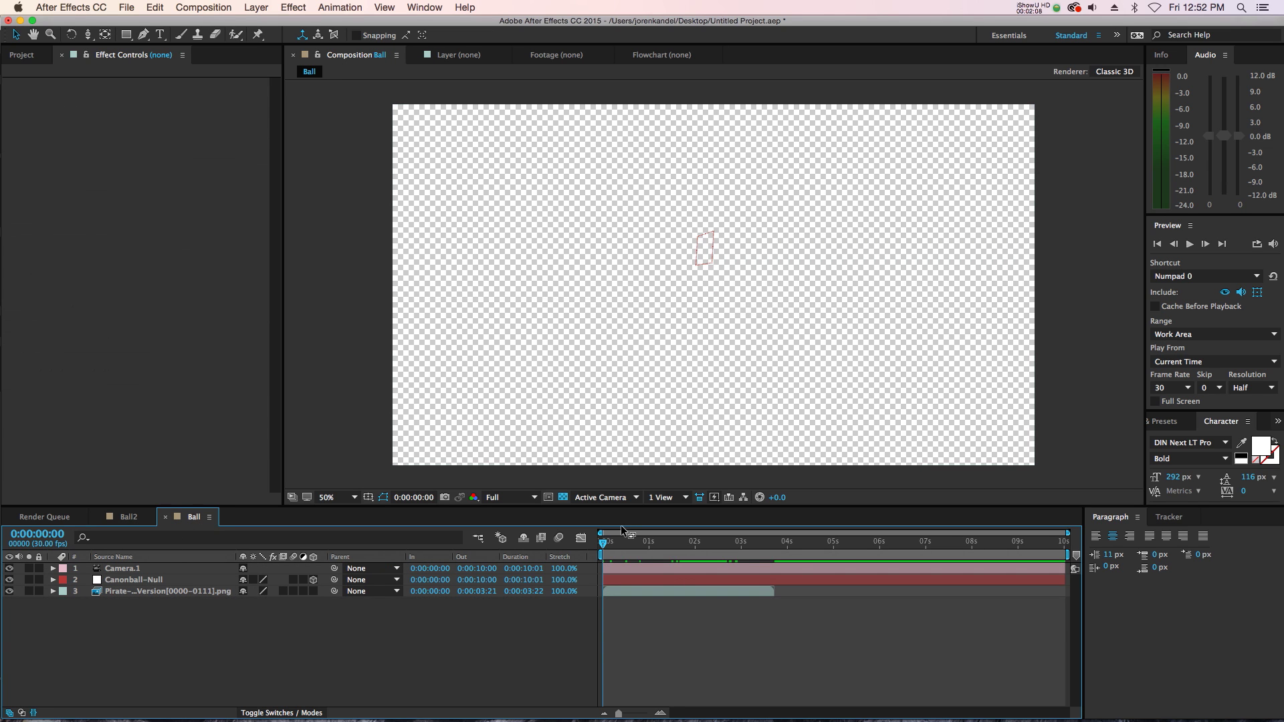
- Scrub the Ball composition to 0:00:01:27 and compare the Canonball-Null's position with the rendered ball
{"action": "left_click", "coordinate": [628, 543]}
{"action": "left_click_drag", "start_coordinate": [634, 544], "coordinate": [686, 547]}
{"action": "left_click", "coordinate": [171, 581]}
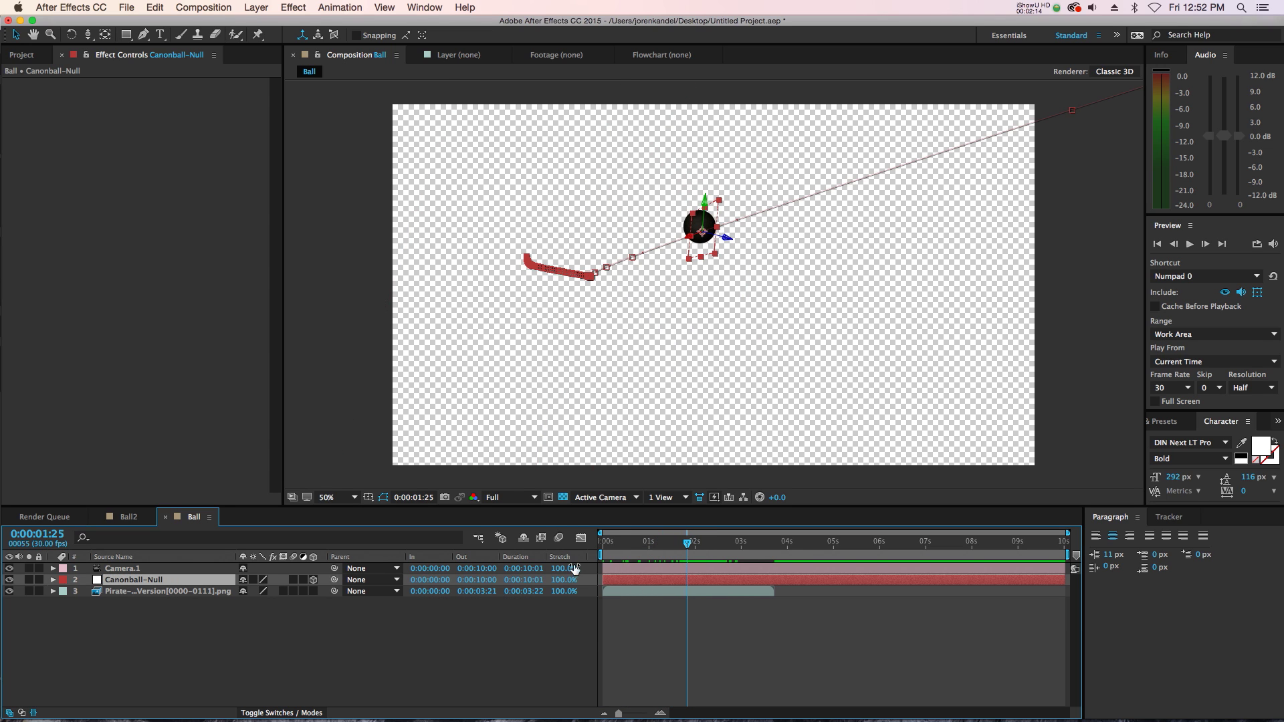
{"action": "mouse_move", "coordinate": [688, 542]}
{"action": "left_mouse_down"}
{"action": "mouse_move", "coordinate": [702, 547]}
{"action": "mouse_move", "coordinate": [691, 547]}
{"action": "left_mouse_up"}
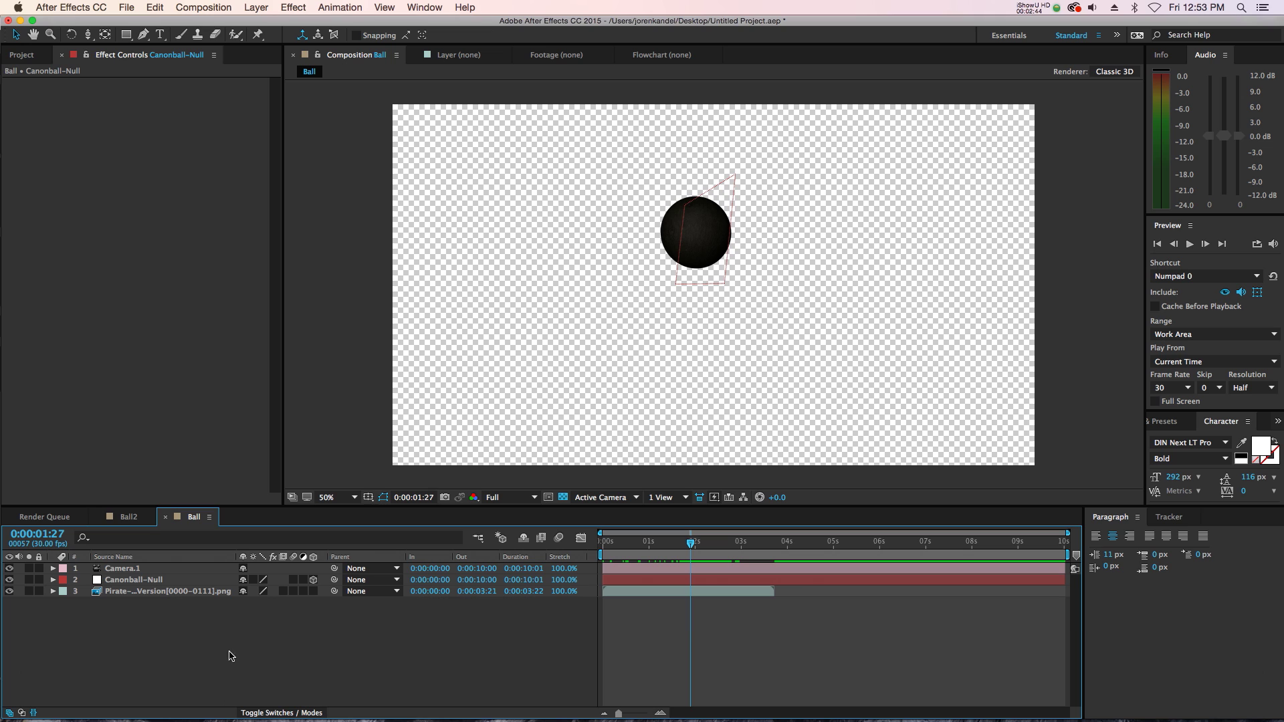
- Switch to Cinema 4D and show the animation tracks of Camera.1 in the timeline window
{"action": "left_click", "coordinate": [111, 693]}
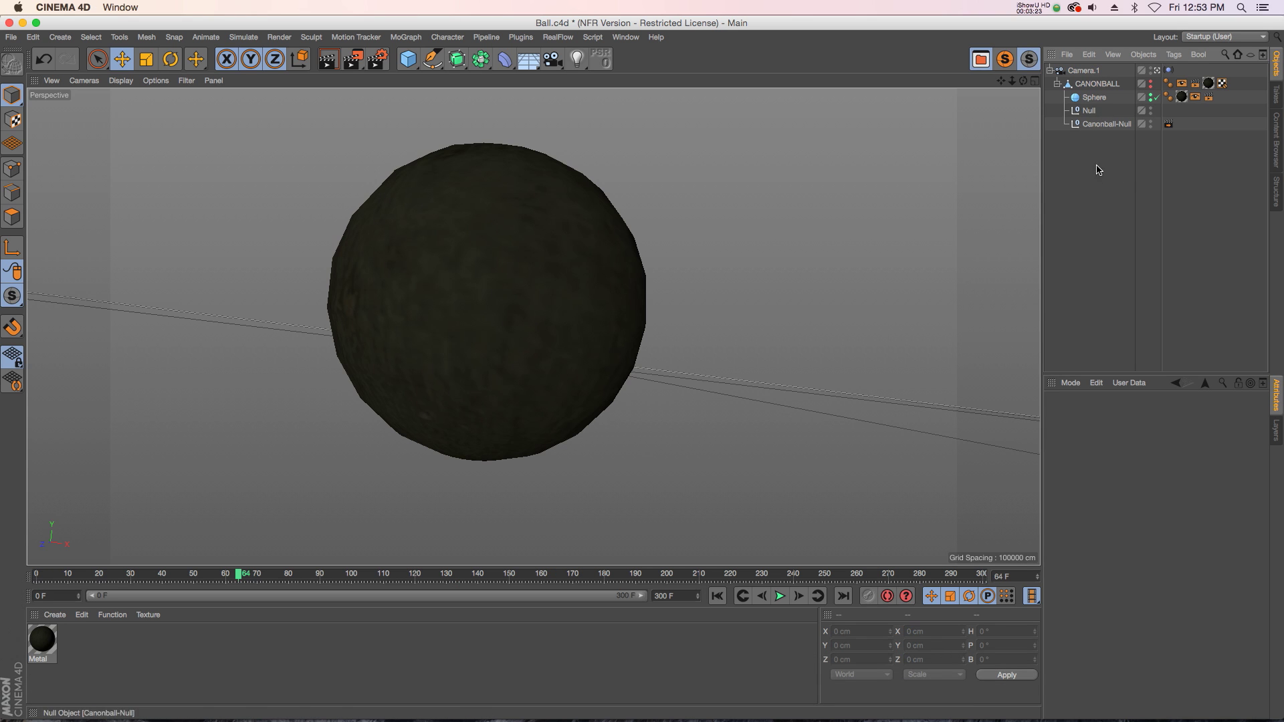
{"action": "left_click", "coordinate": [1102, 125]}
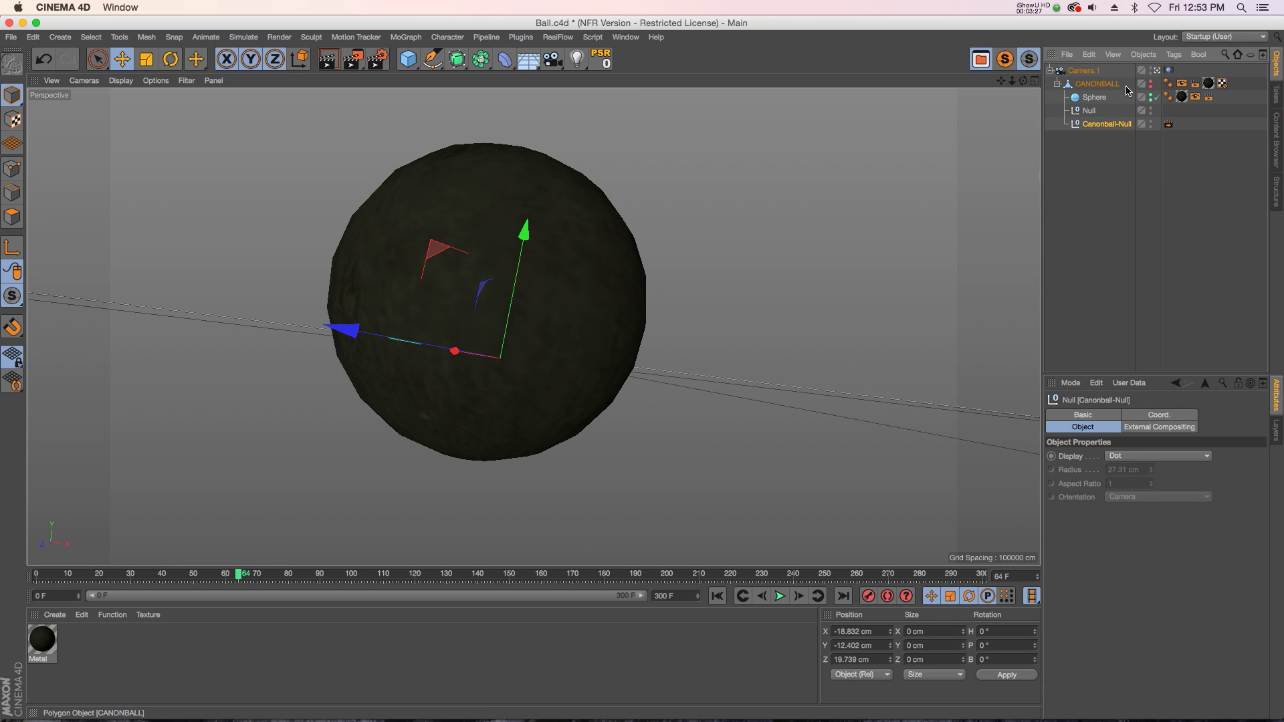
{"action": "left_click", "coordinate": [1085, 71]}
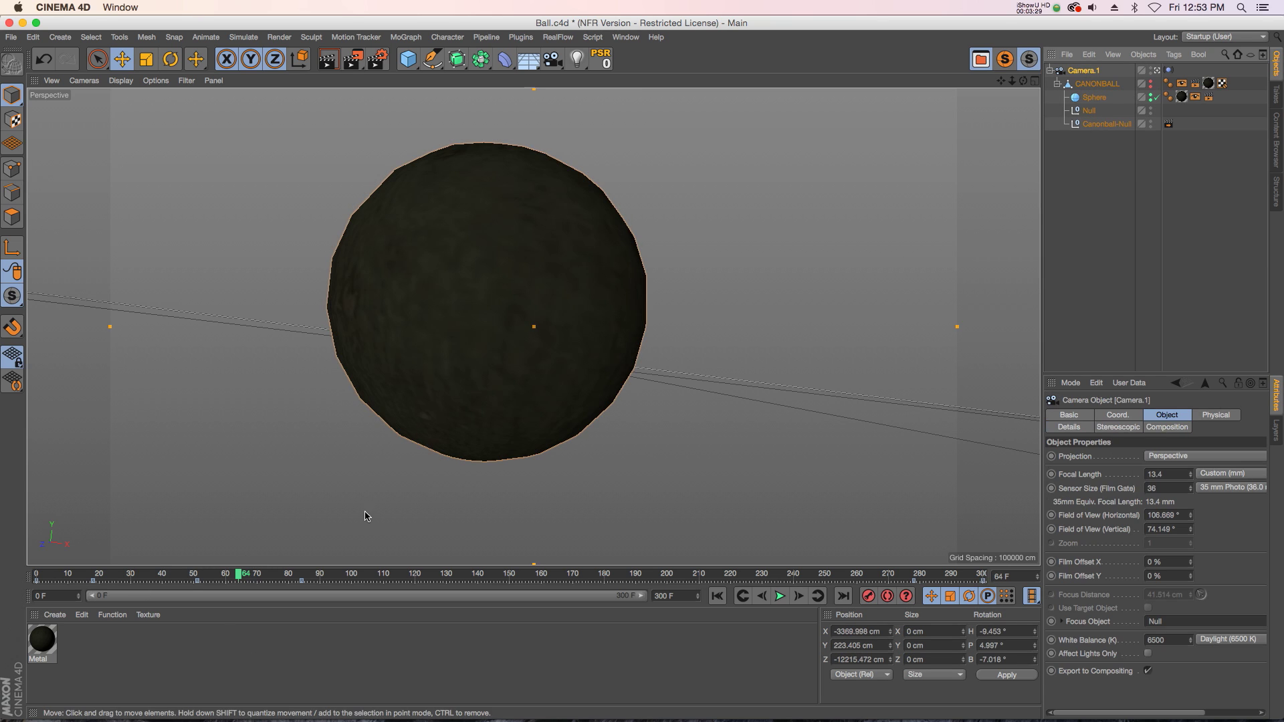
{"action": "right_click", "coordinate": [1084, 74]}
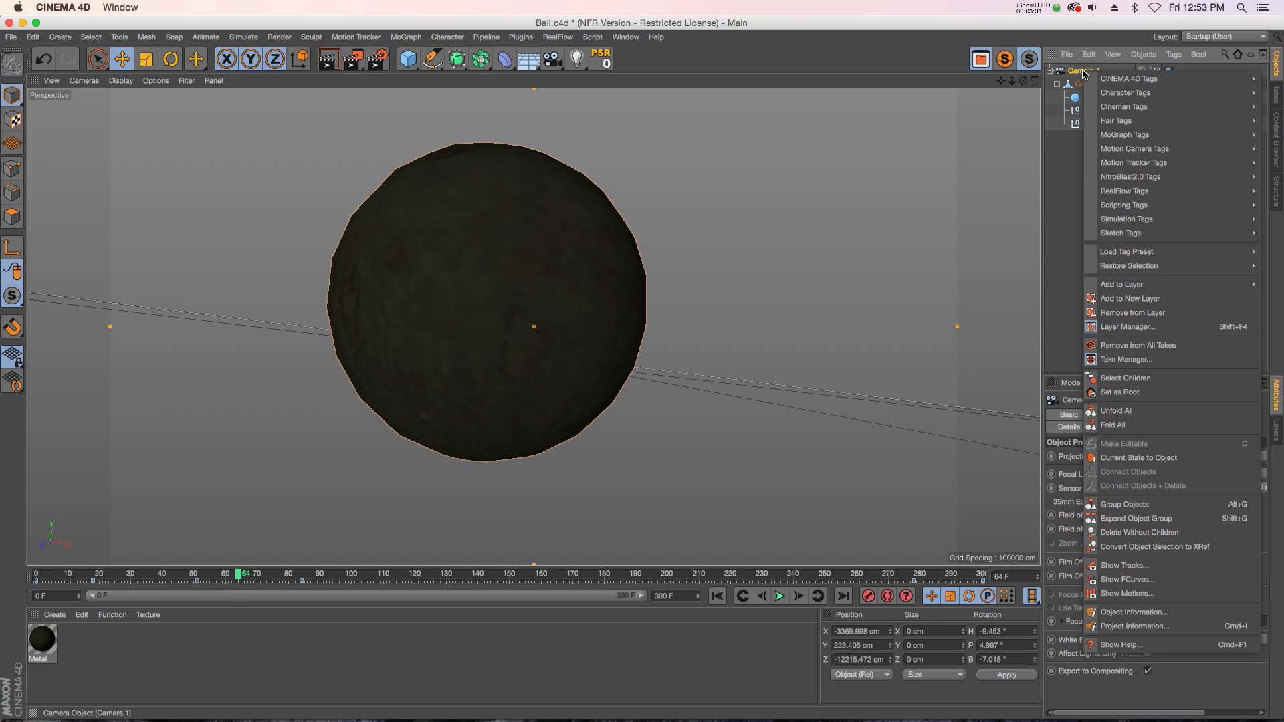
{"action": "left_click", "coordinate": [1135, 568]}
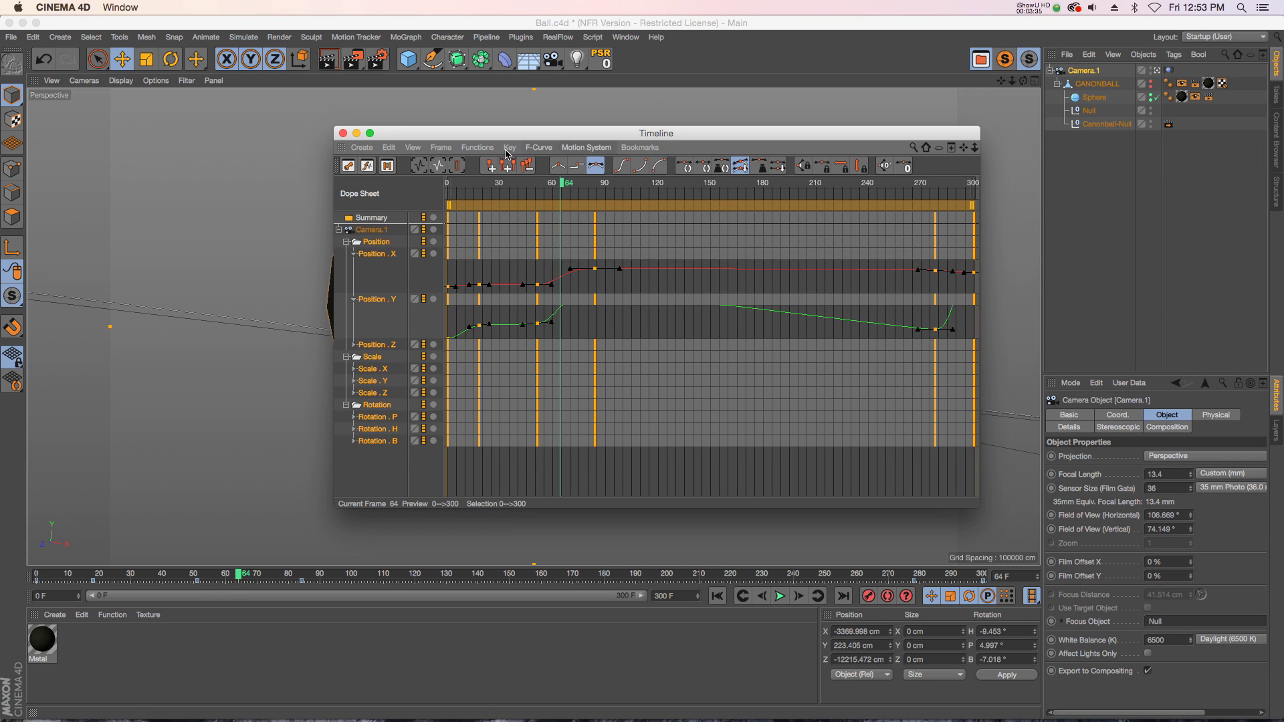
- Bake Camera.1 from frame 0 to 300 with Bake Expressions, Create Copy, Clean Tracks and All Parameters enabled, and close the timeline
{"action": "left_click", "coordinate": [477, 147]}
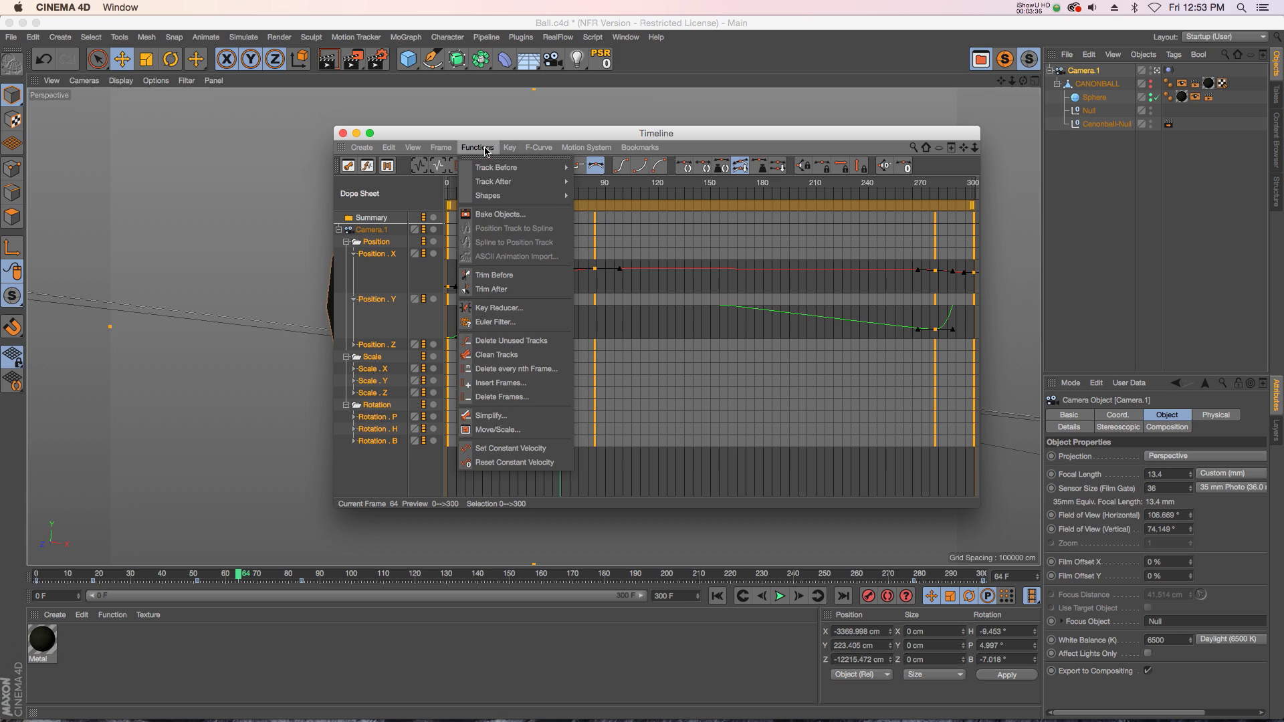
{"action": "left_click", "coordinate": [515, 214]}
{"action": "left_click_drag", "start_coordinate": [483, 126], "coordinate": [563, 152]}
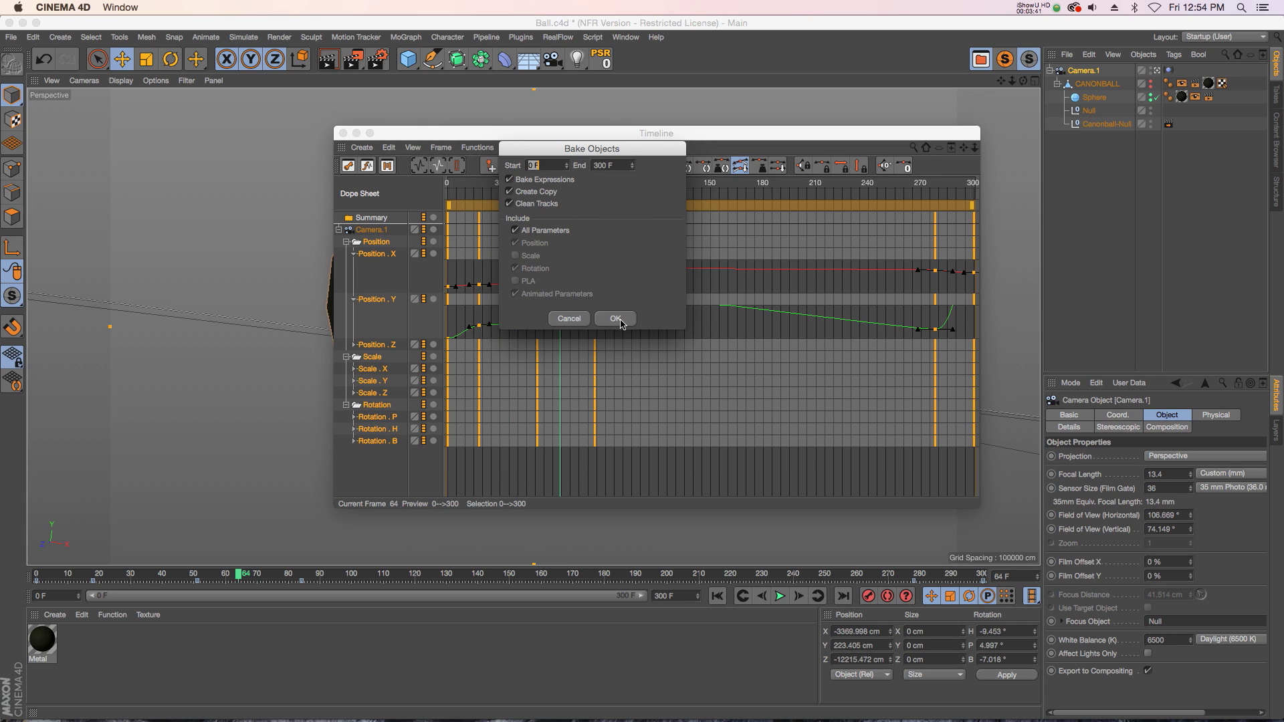
{"action": "left_click", "coordinate": [615, 320]}
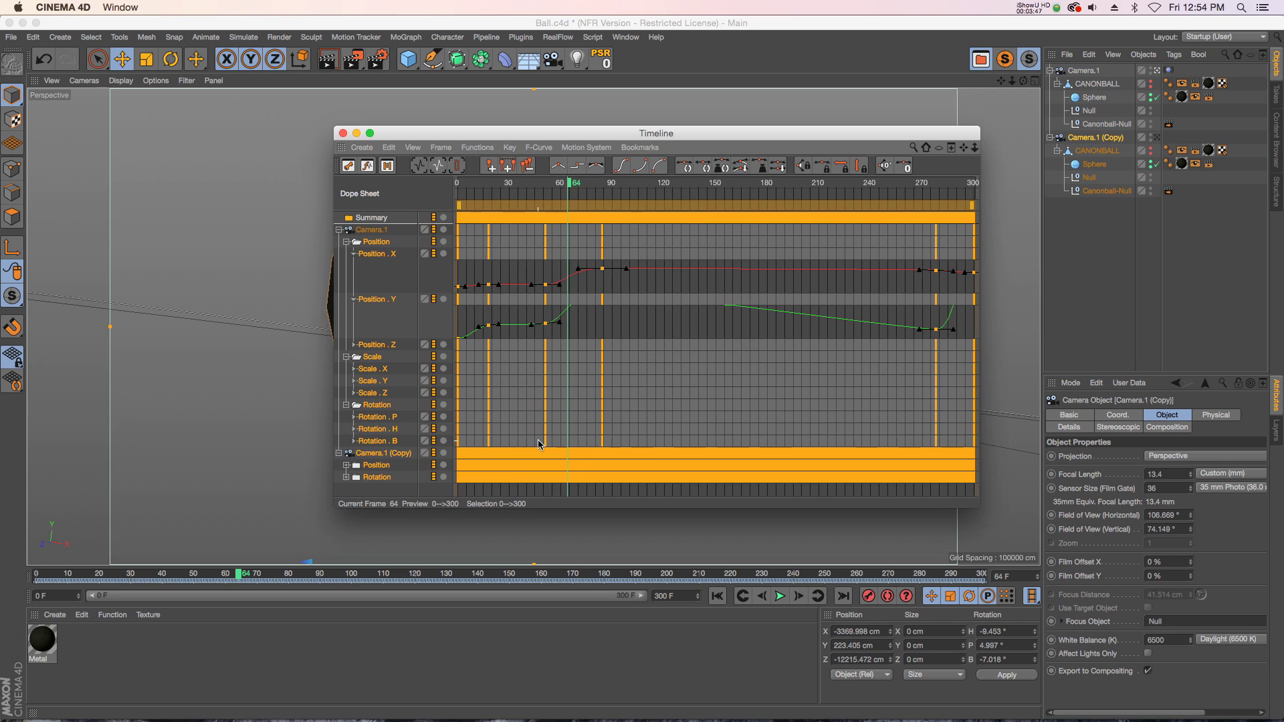
{"action": "left_click", "coordinate": [343, 133]}
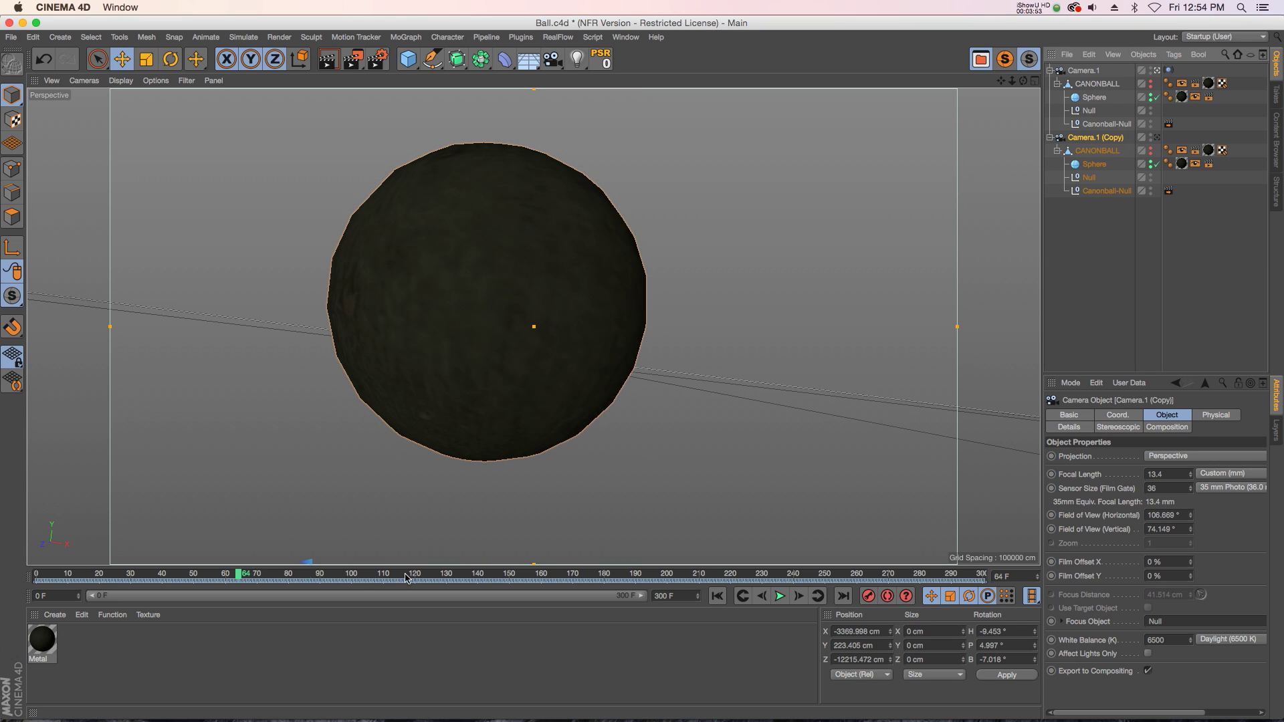
- Delete the original Camera.1 hierarchy, look through Camera.1 (Copy), select all objects and scrub to frame 62
{"action": "left_click", "coordinate": [1098, 71]}
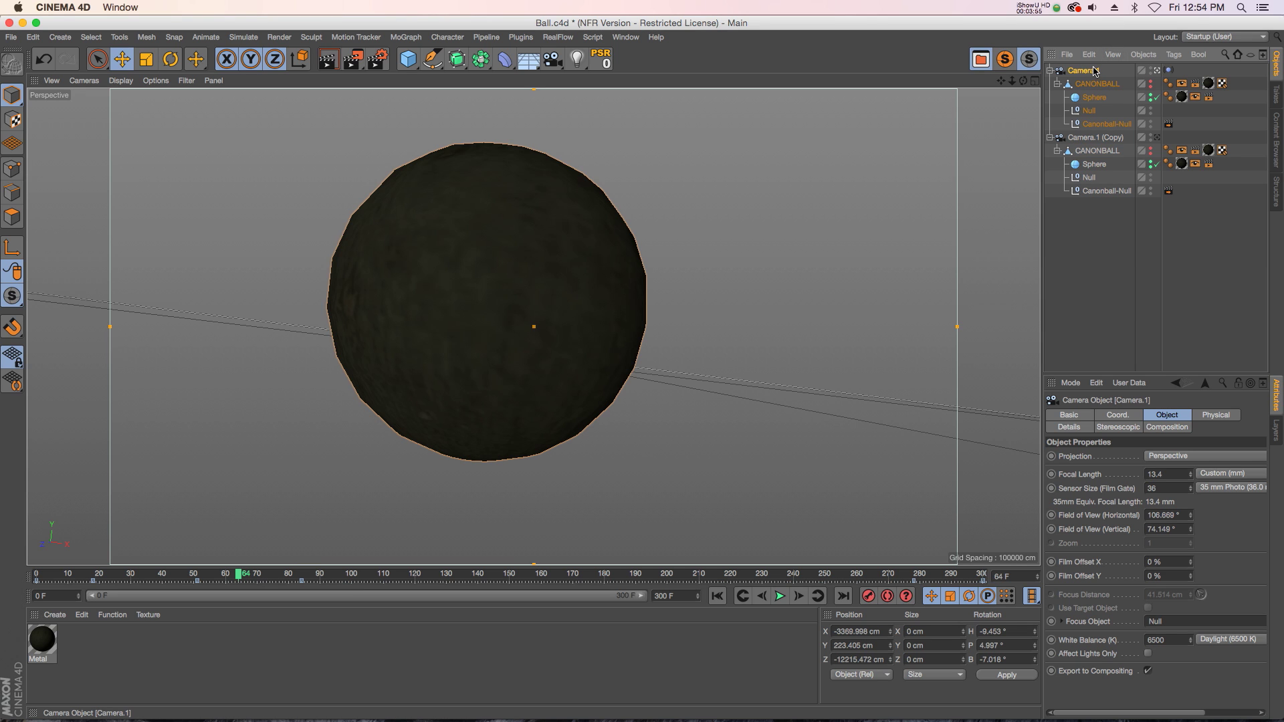
{"action": "key", "text": "Delete"}
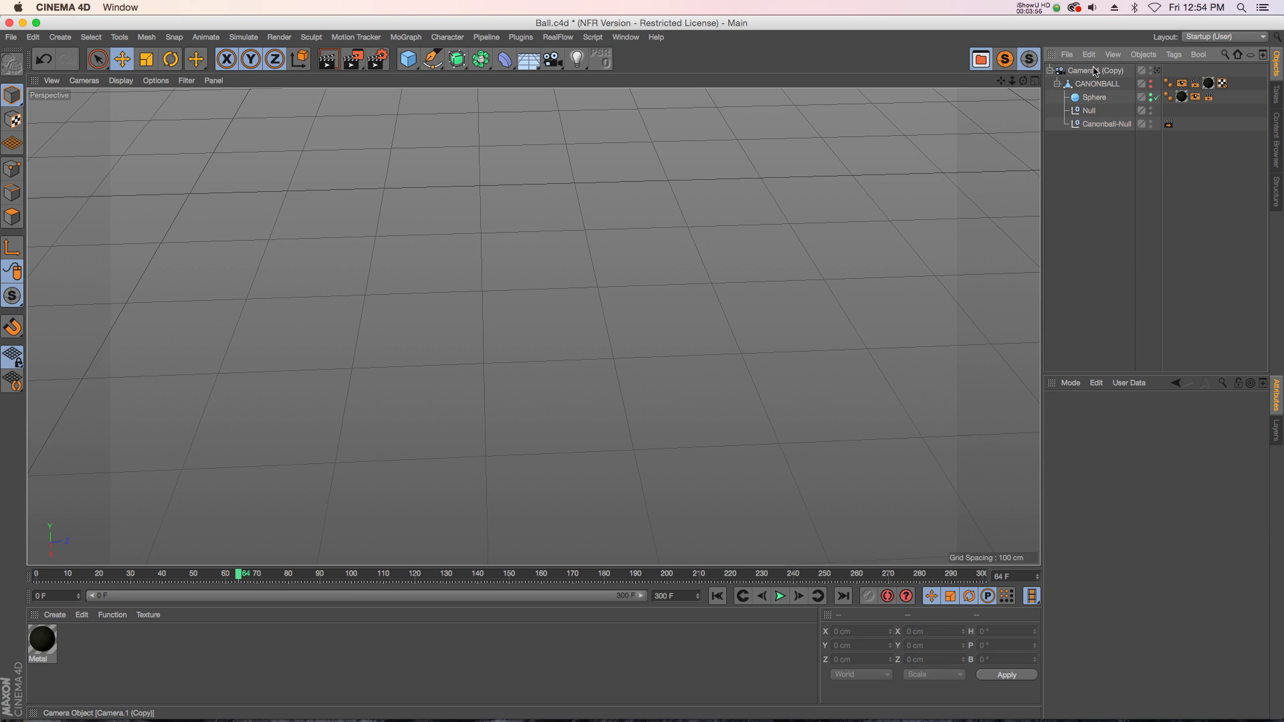
{"action": "left_click", "coordinate": [1157, 71]}
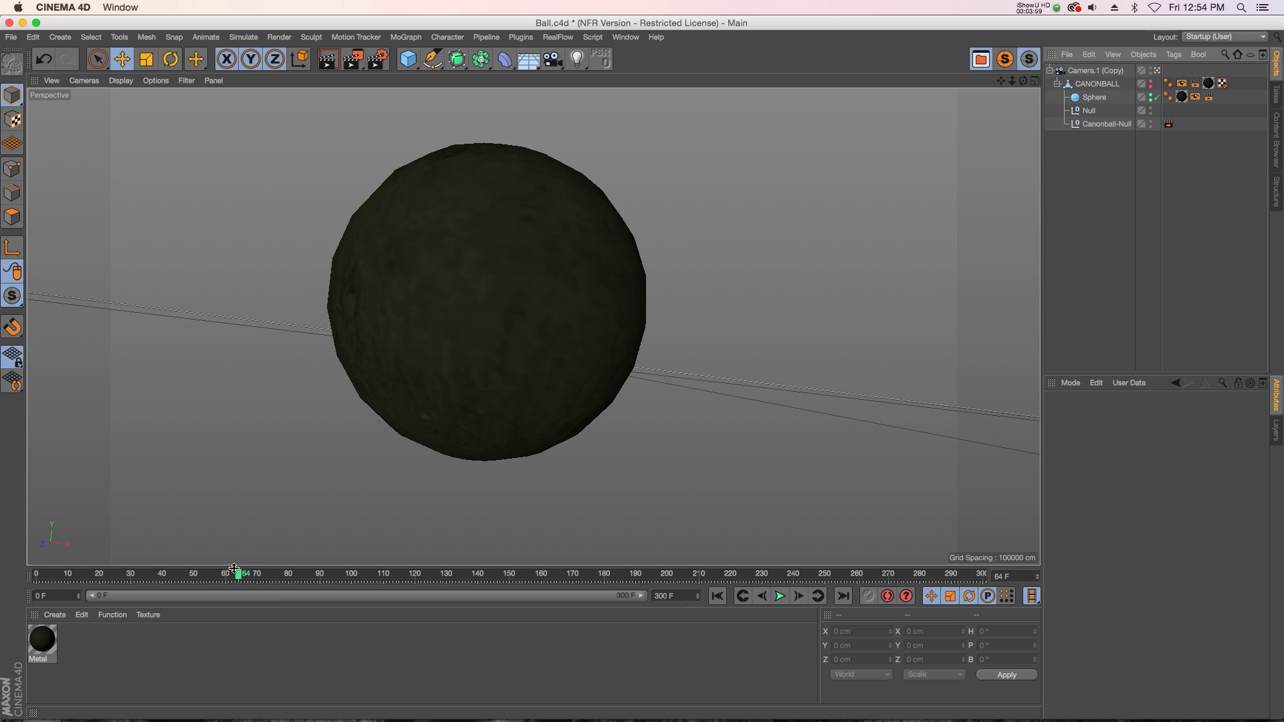
{"action": "key", "text": "super+a"}
{"action": "mouse_move", "coordinate": [247, 573]}
{"action": "left_mouse_down"}
{"action": "mouse_move", "coordinate": [315, 572]}
{"action": "mouse_move", "coordinate": [232, 573]}
{"action": "left_mouse_up"}
- Switch to After Effects and scrub the Ball2 composition to 0:00:02:15 with Canonball-Null selected to check its tracking
{"action": "mouse_move", "coordinate": [410, 721]}
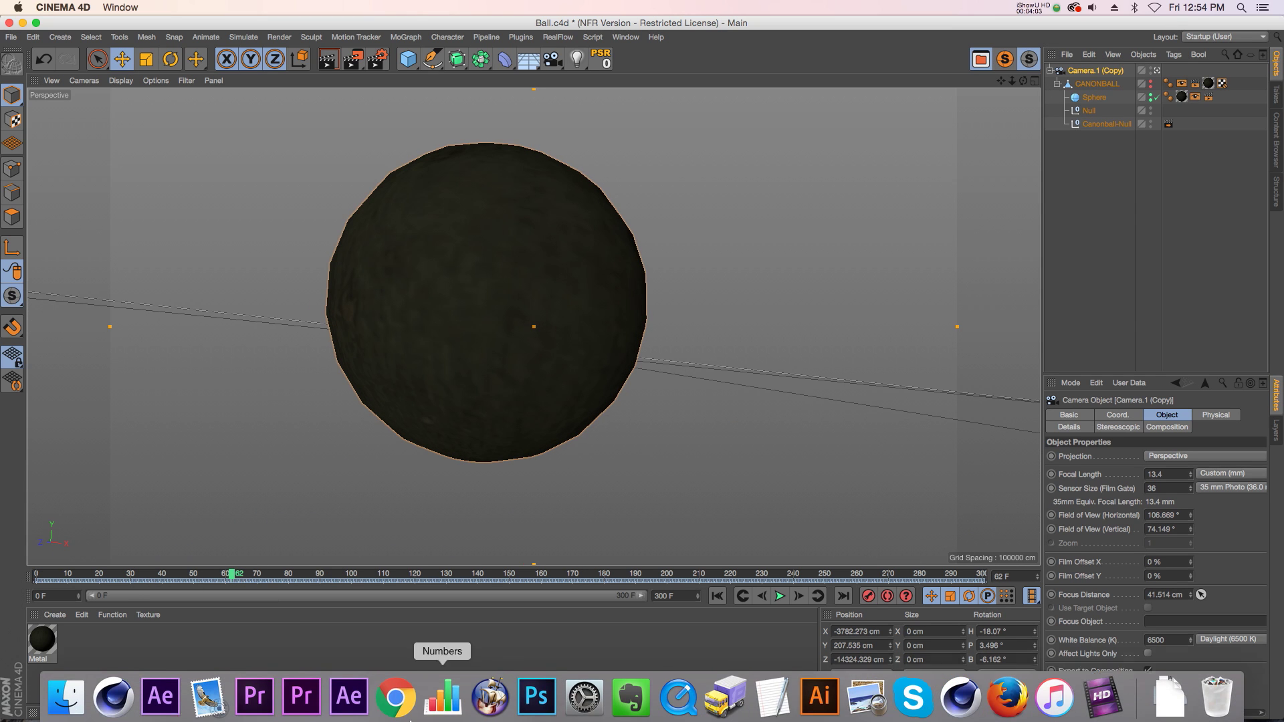
{"action": "left_click", "coordinate": [161, 697]}
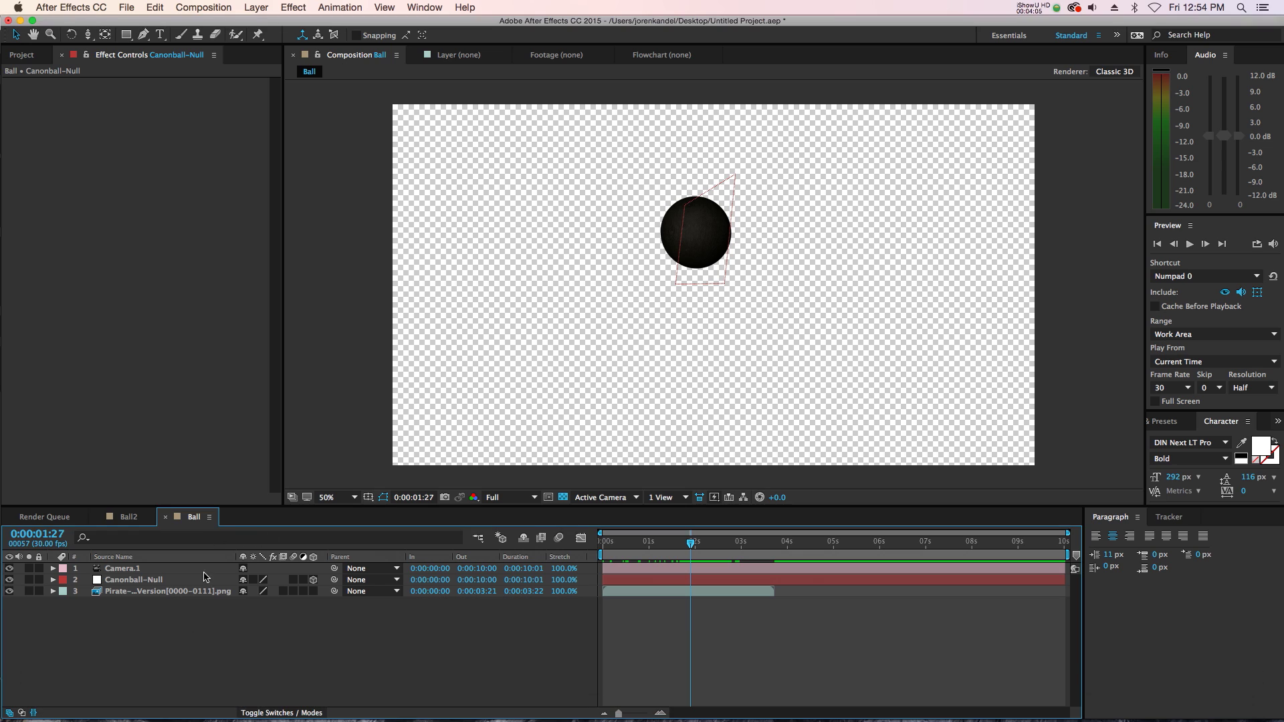
{"action": "left_click", "coordinate": [128, 520]}
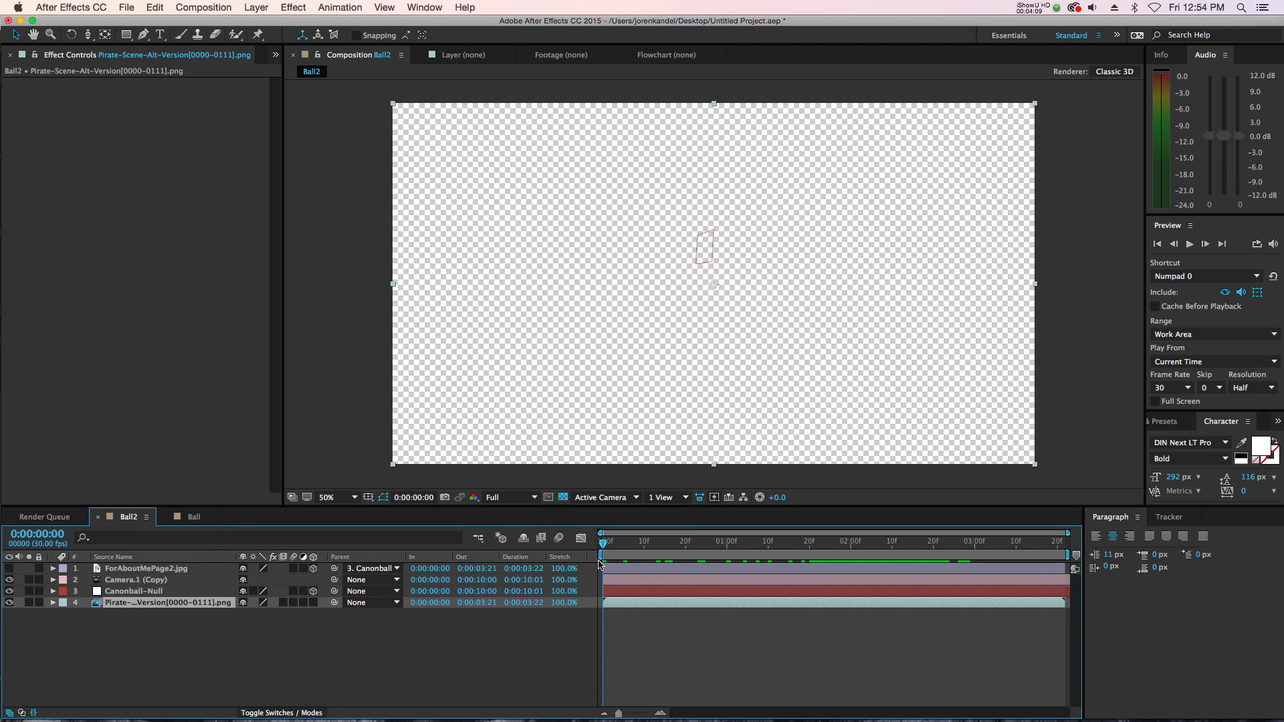
{"action": "left_click", "coordinate": [130, 592]}
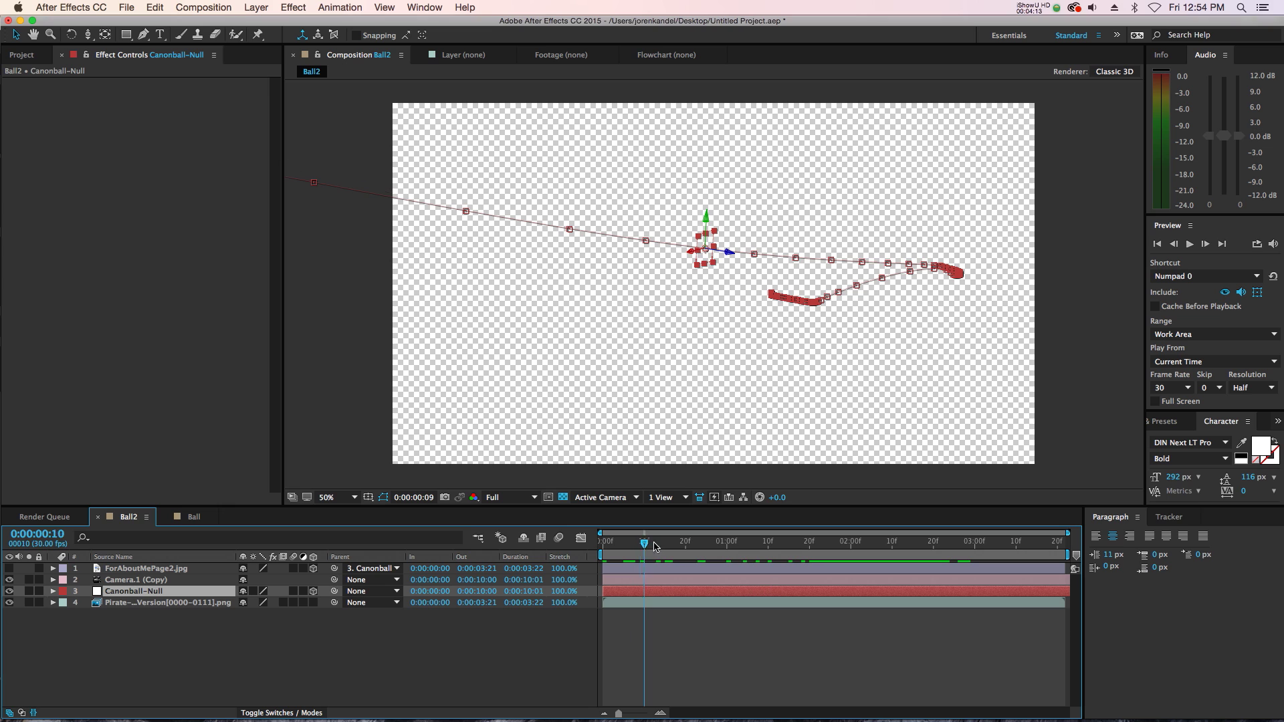
{"action": "left_click_drag", "start_coordinate": [654, 547], "coordinate": [912, 561]}
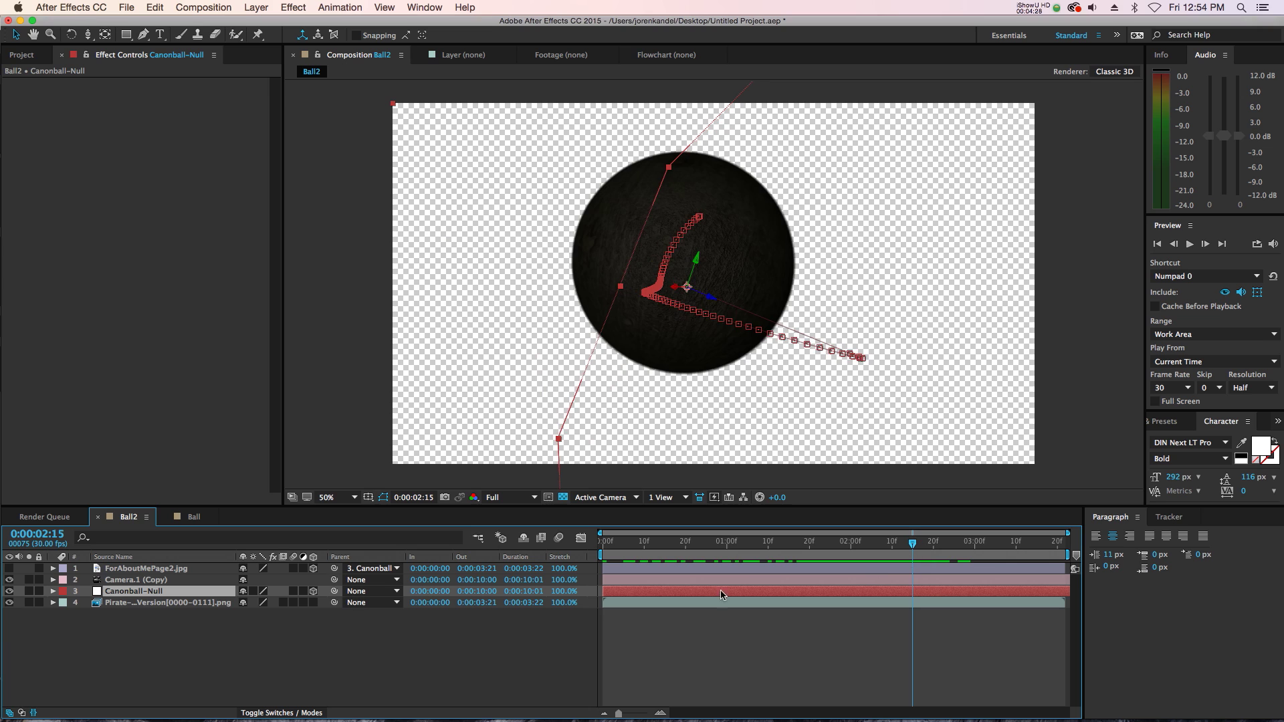
- Show the ForAboutMePage2.jpg layer in Ball2 and scrub to 0:00:02:04 to check that it follows the ball
{"action": "left_click", "coordinate": [49, 665]}
{"action": "left_click", "coordinate": [10, 568]}
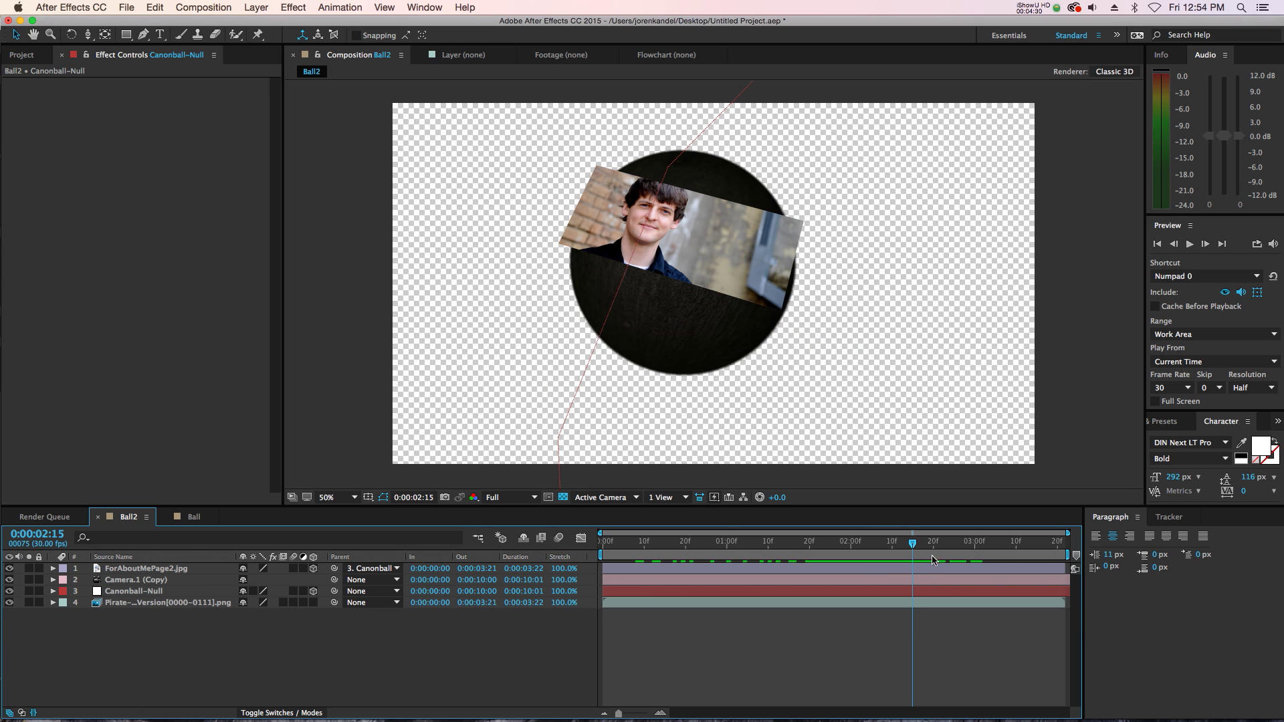
{"action": "left_click_drag", "start_coordinate": [934, 560], "coordinate": [859, 555]}
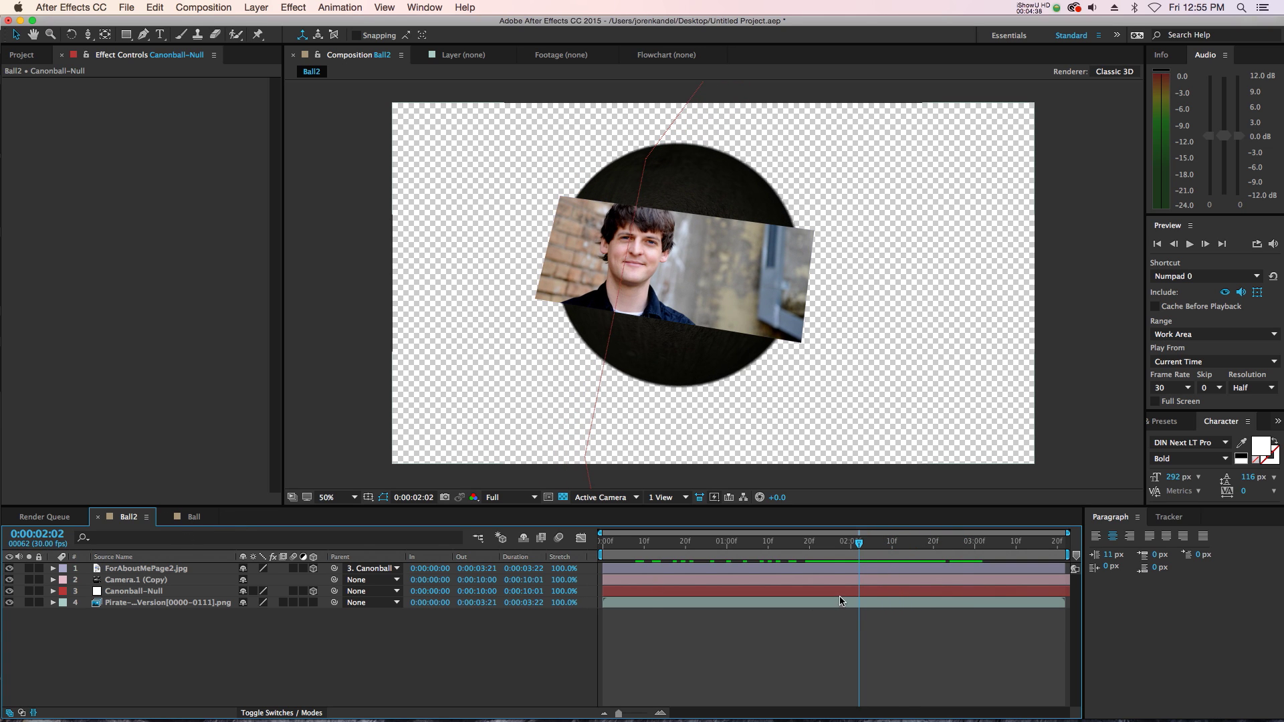
{"action": "left_click", "coordinate": [845, 540]}
{"action": "left_click_drag", "start_coordinate": [845, 540], "coordinate": [867, 544]}
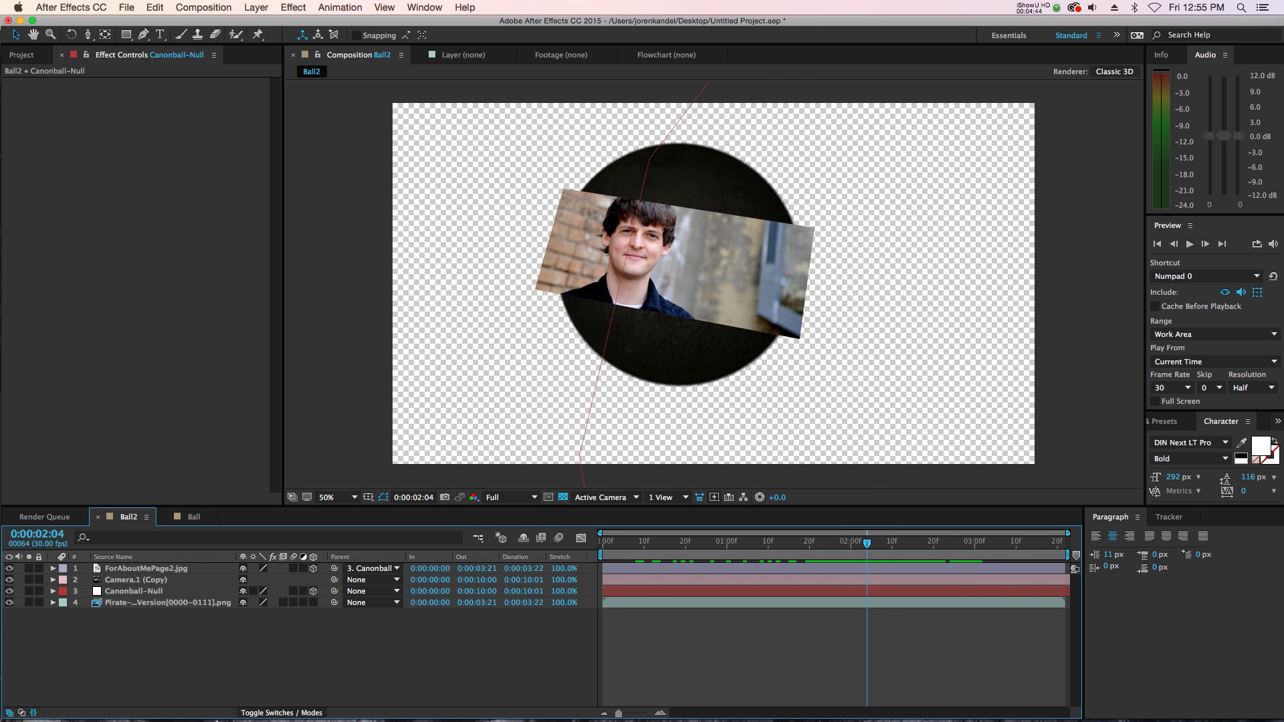
- Scrub the baked camera's animation in Cinema 4D and compare it with Ball2 in After Effects, ending at 0:00:02:08
{"action": "left_click", "coordinate": [112, 712]}
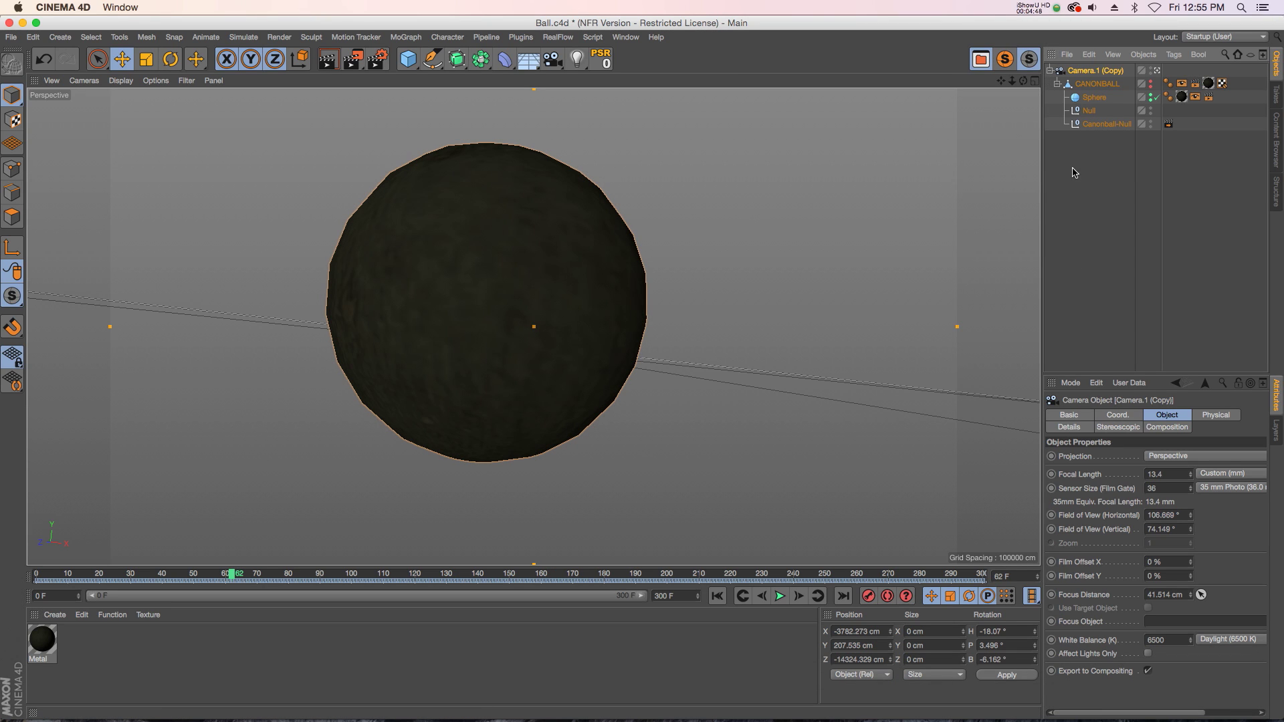
{"action": "left_click_drag", "start_coordinate": [232, 575], "coordinate": [265, 580]}
{"action": "left_click", "coordinate": [175, 696]}
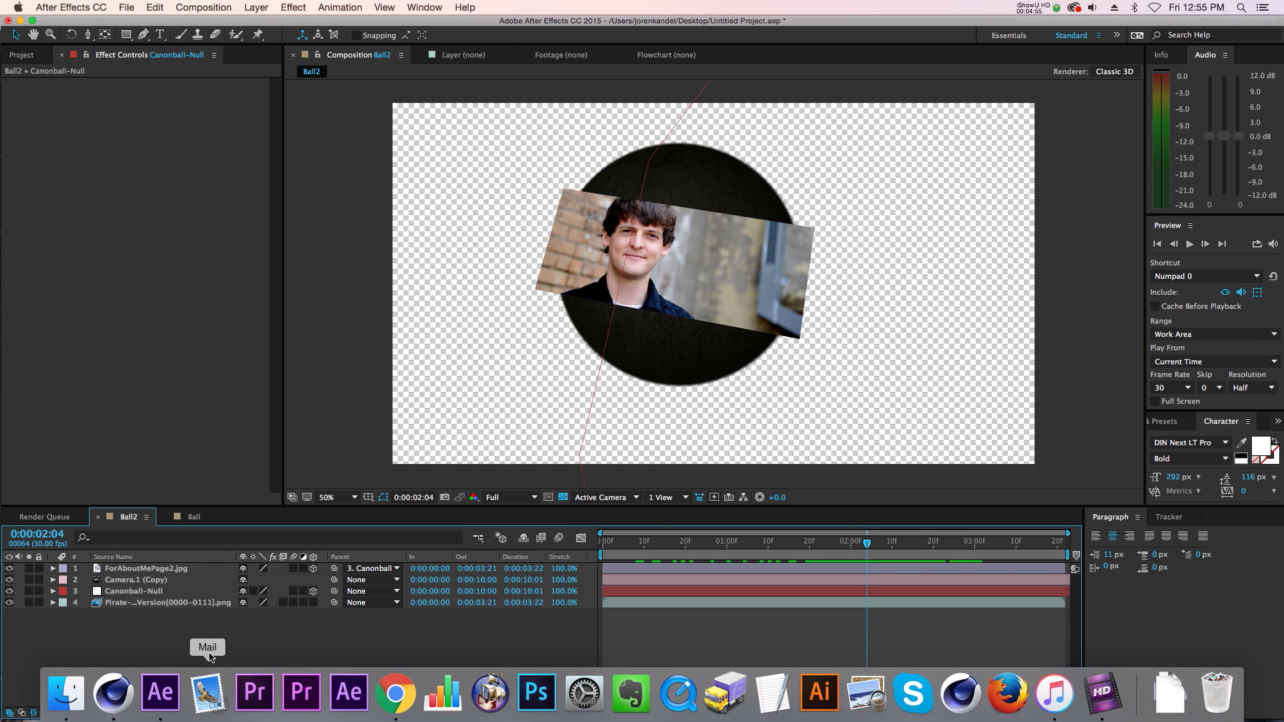
{"action": "mouse_move", "coordinate": [860, 542]}
{"action": "left_mouse_down"}
{"action": "mouse_move", "coordinate": [875, 543]}
{"action": "mouse_move", "coordinate": [845, 550]}
{"action": "left_mouse_up"}
{"action": "left_click_drag", "start_coordinate": [836, 552], "coordinate": [886, 552]}
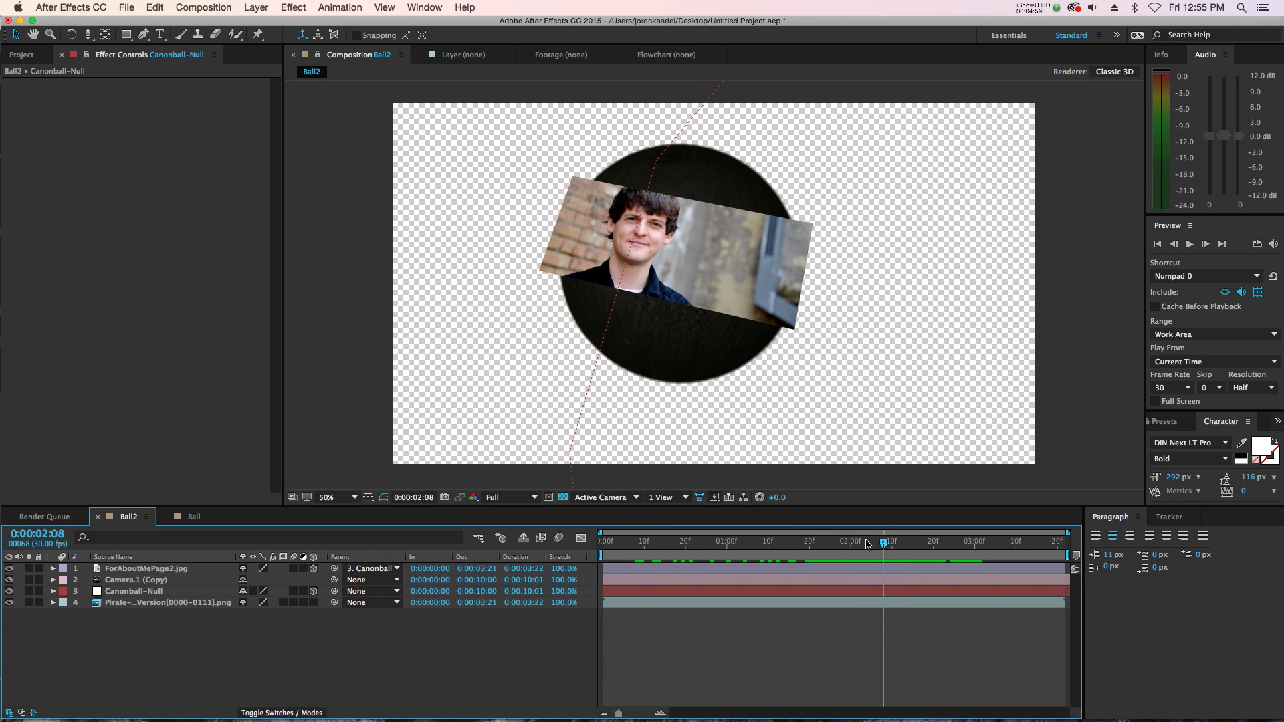